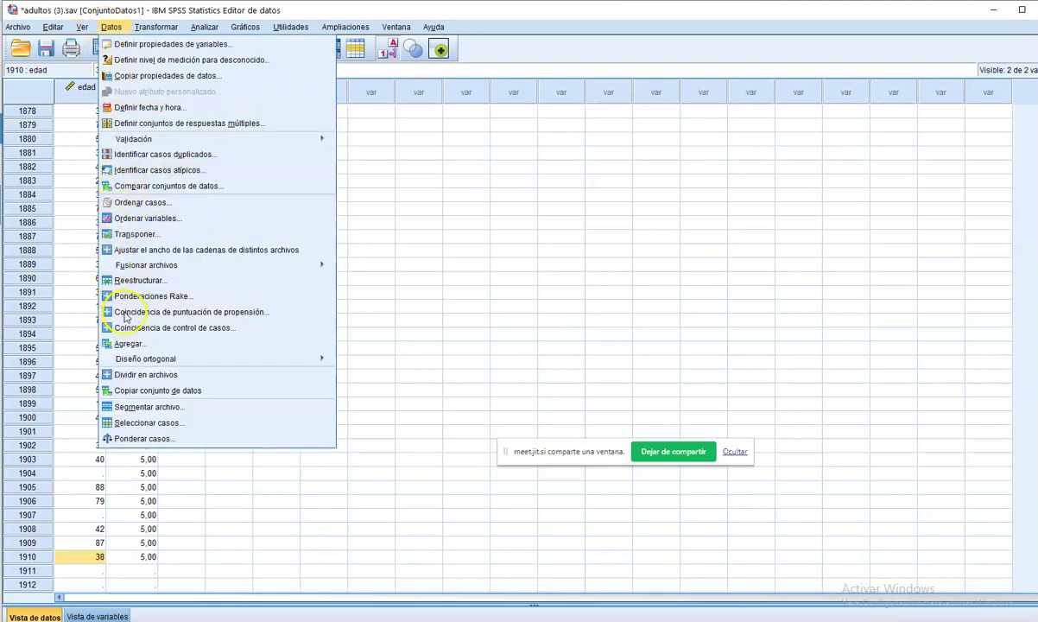
click(509, 249)
scroll(271, 315, up, 10)
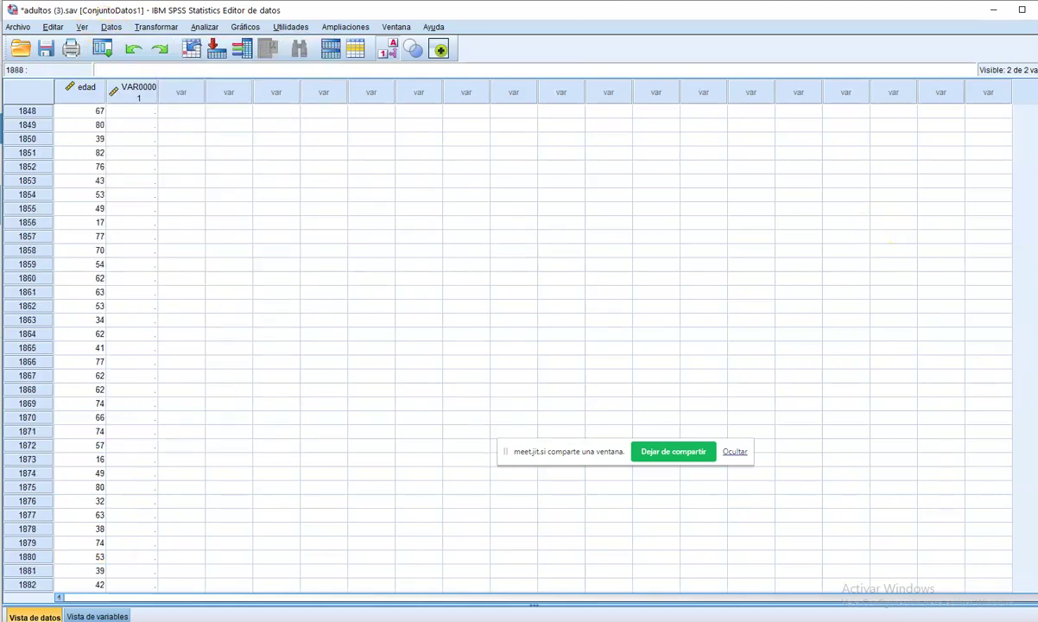
click(205, 27)
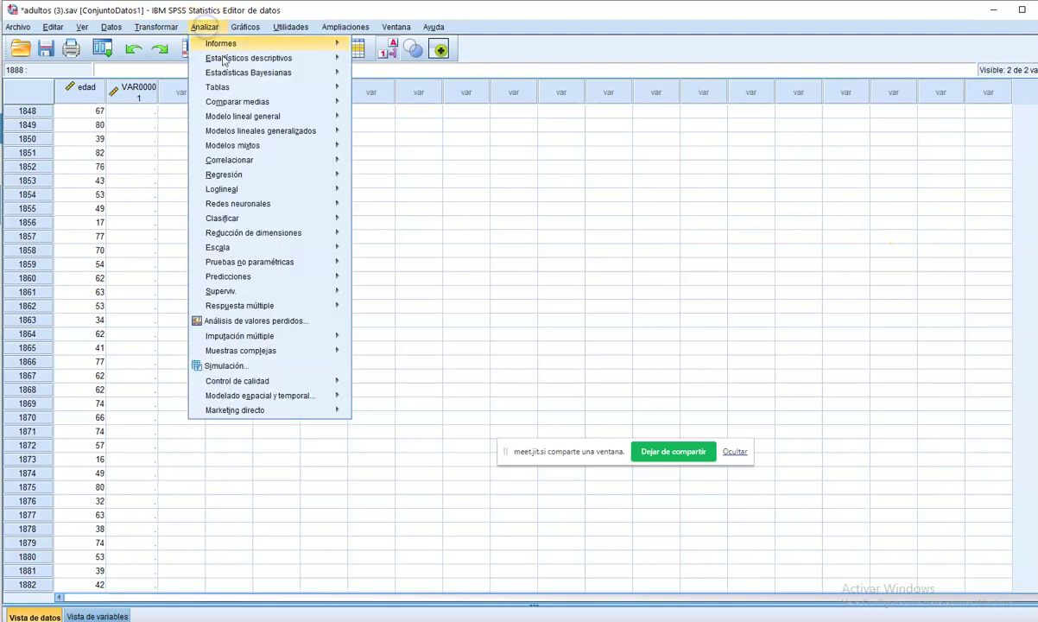
key(Left)
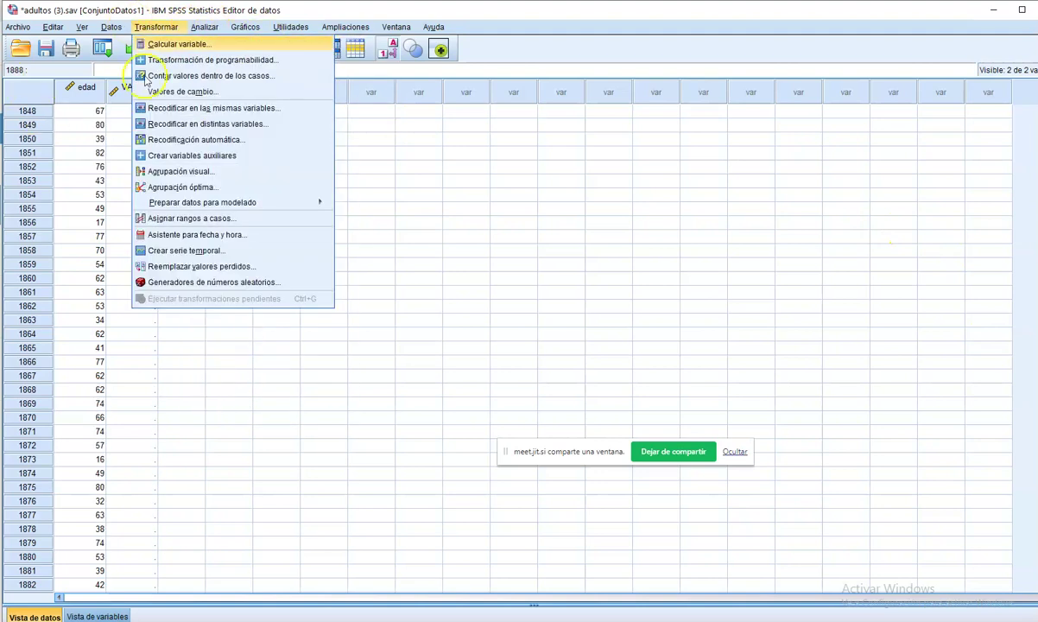
Start a Frequencies analysis and request the minimum and maximum as its dispersion statistics.
mouse_move(204, 27)
mouse_move(320, 61)
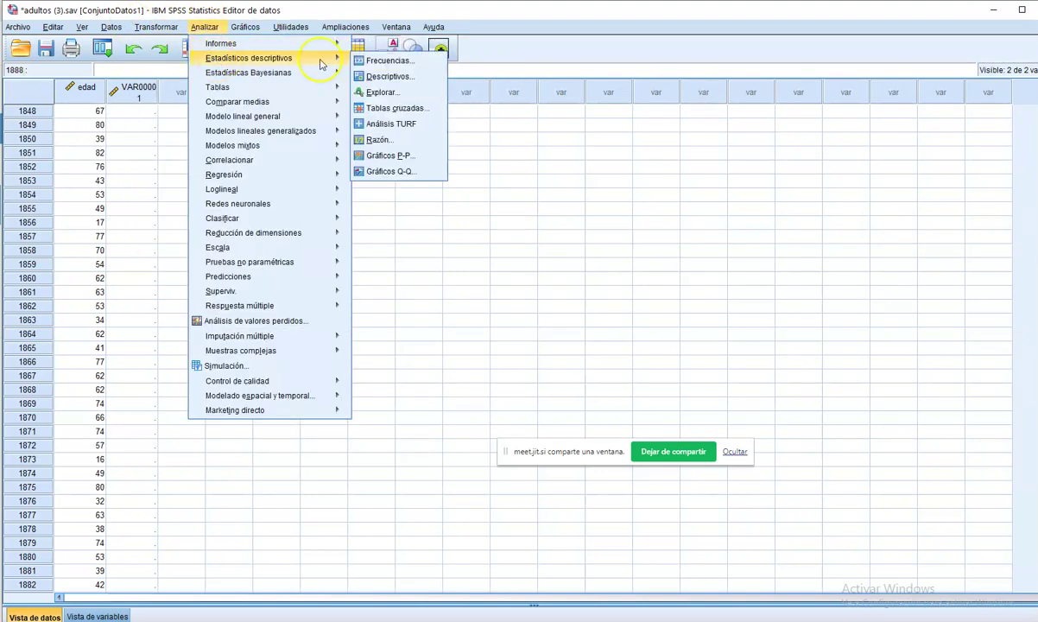
click(380, 62)
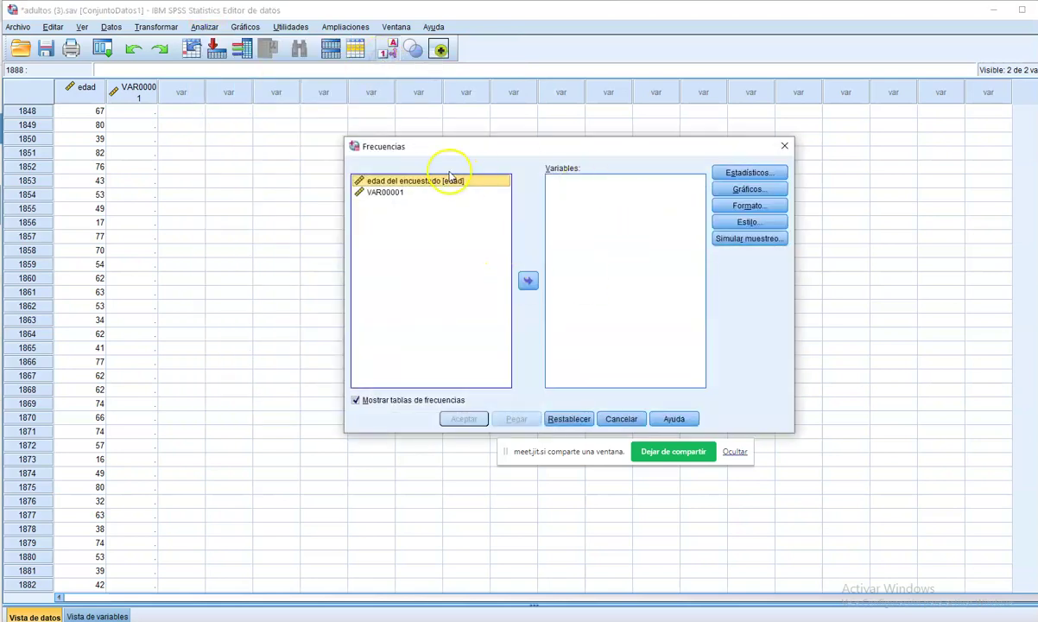
click(735, 188)
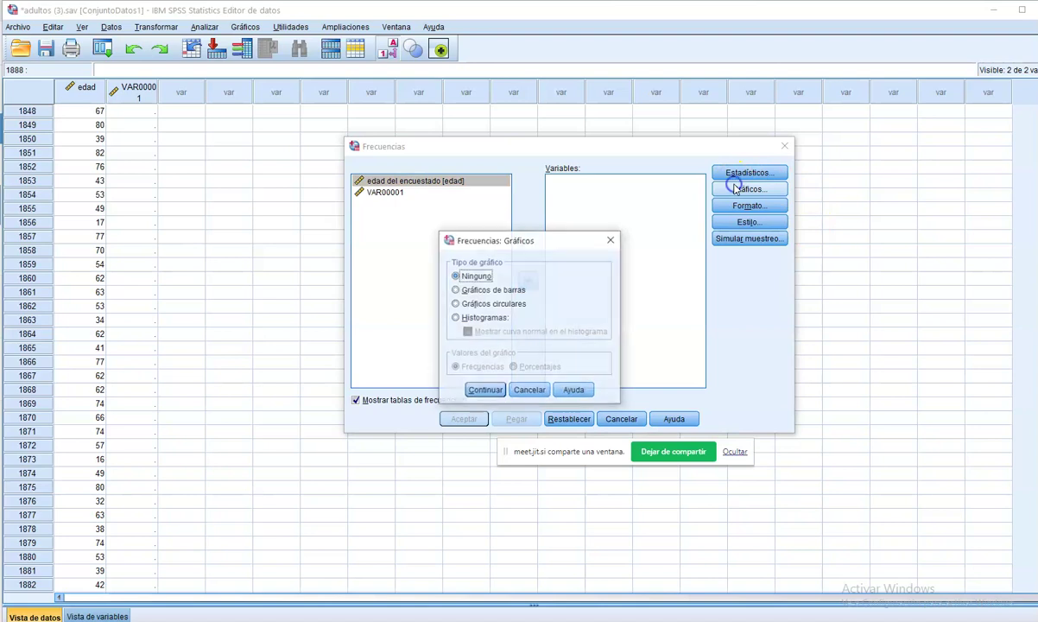
click(610, 239)
click(725, 172)
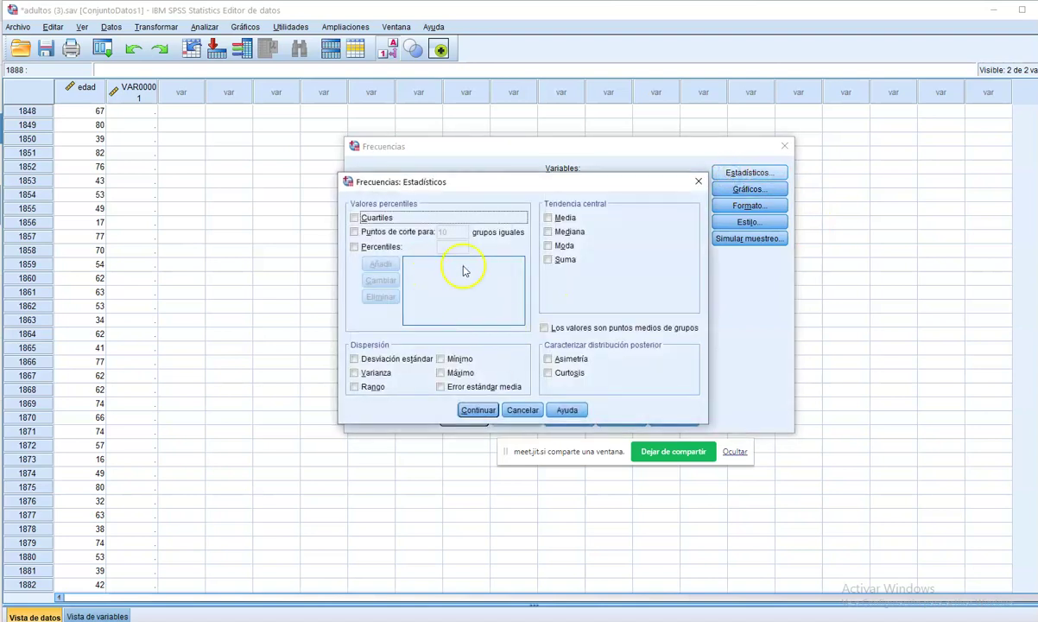
click(451, 359)
click(457, 373)
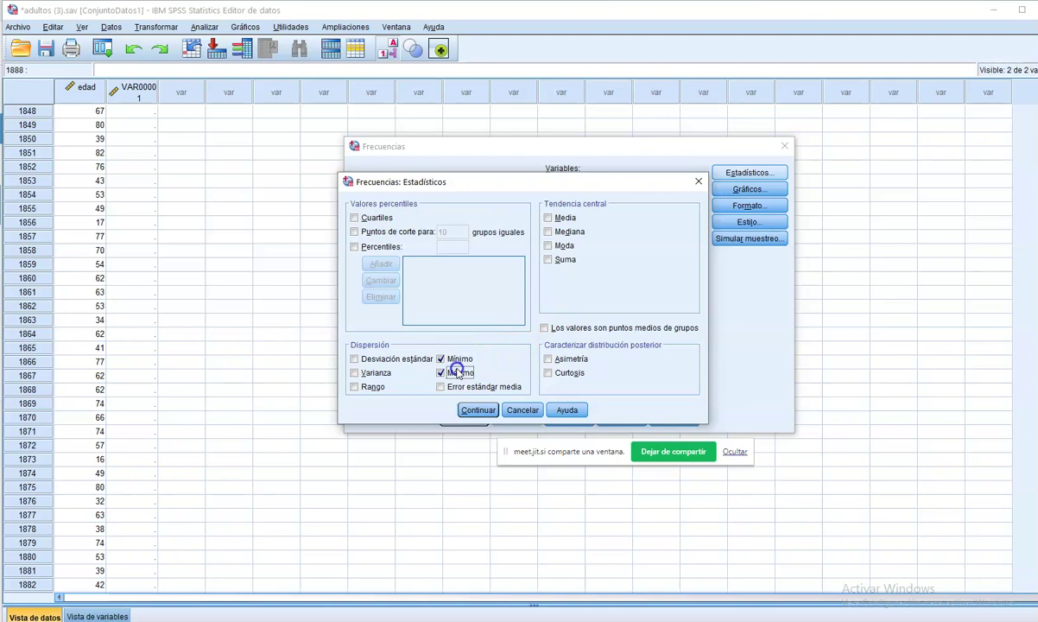
click(485, 411)
Turn off the frequency tables and run the Frequencies analysis on the respondent's age variable (edad).
click(408, 398)
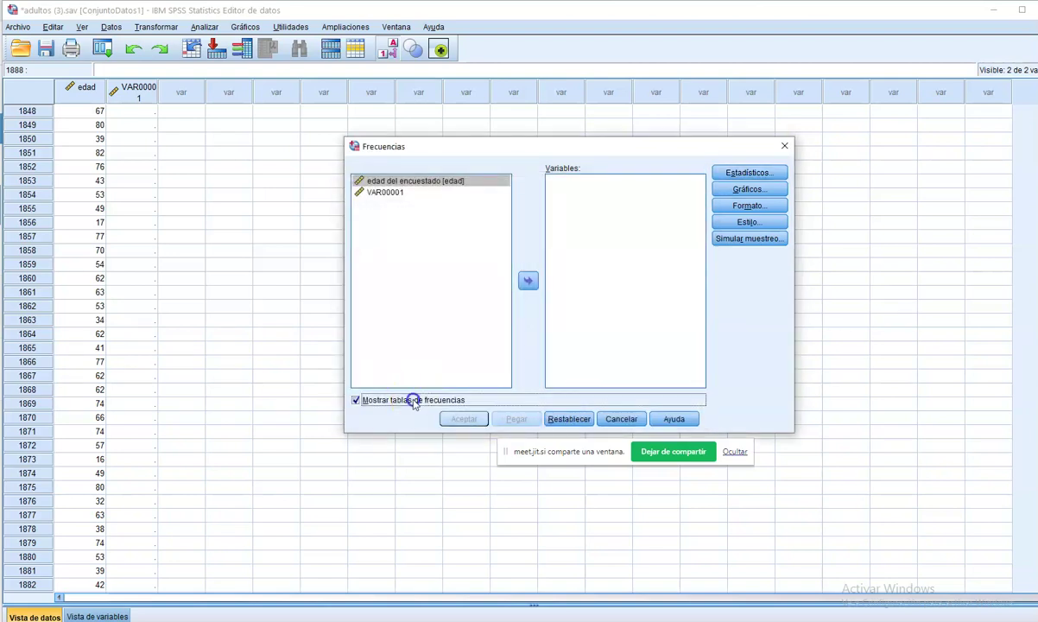
drag(380, 183, 592, 183)
click(464, 418)
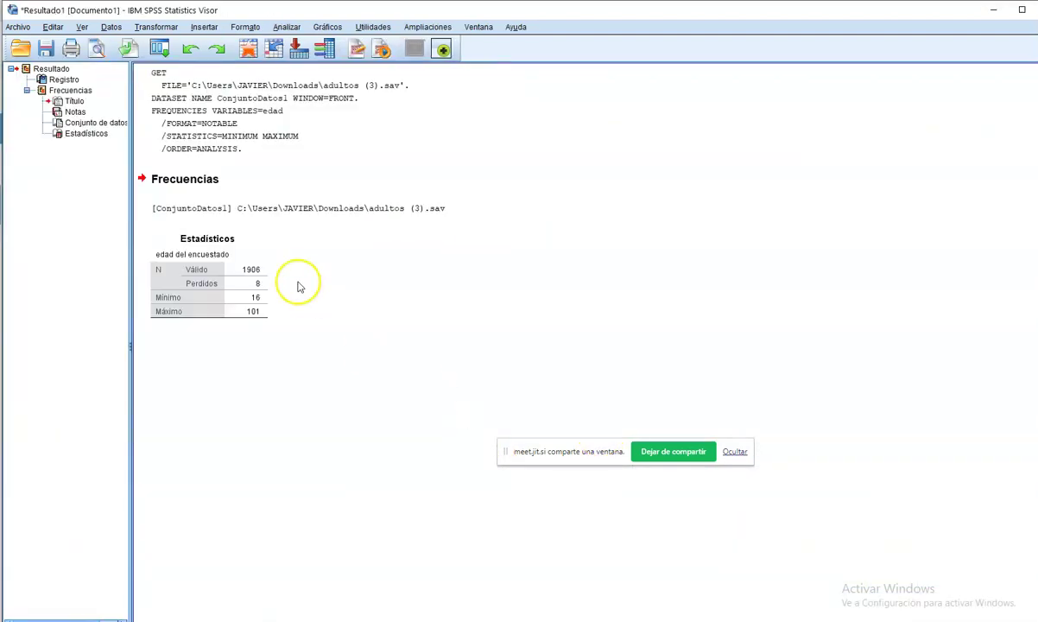
Check the minimum age in the Estadísticos output table and return to the data editor.
click(257, 298)
click(993, 9)
scroll(678, 204, down, 2)
scroll(649, 301, up, 20)
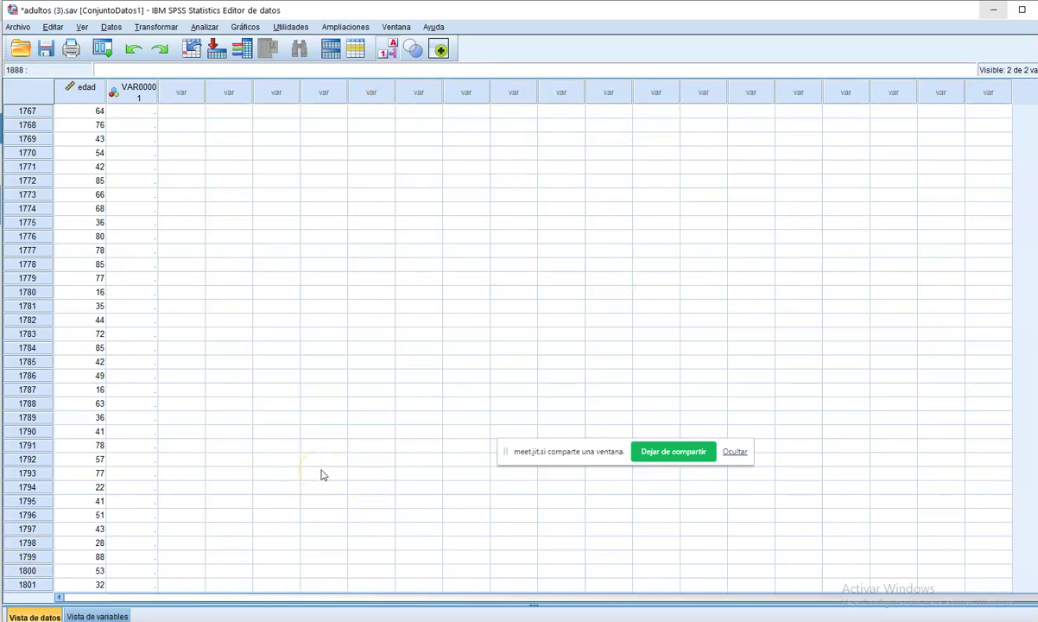
Set case selection to be based on a condition and start the condition with the variable edad.
click(154, 32)
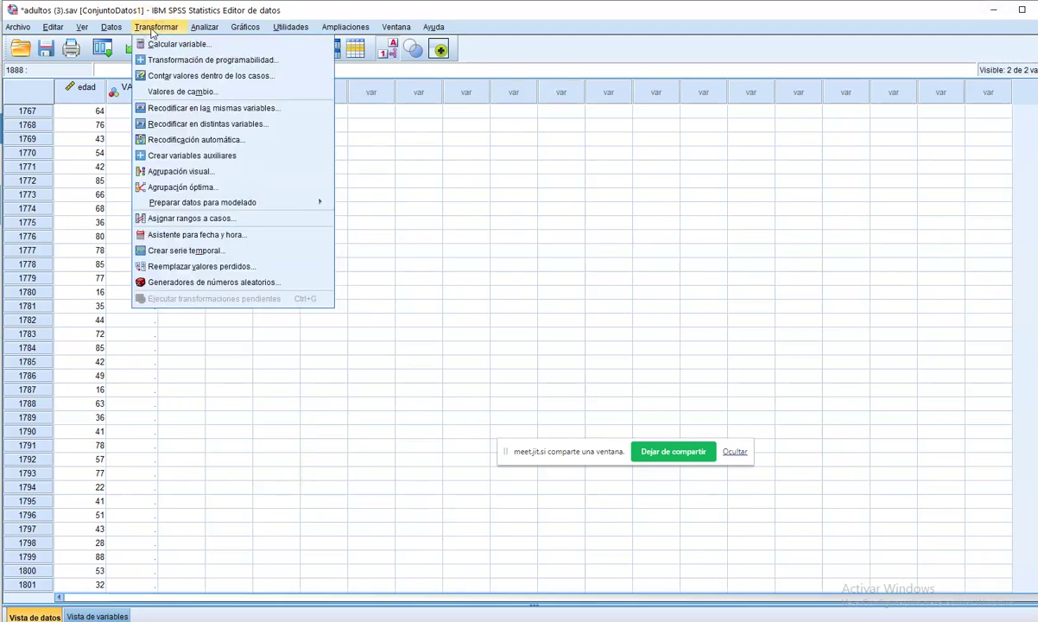
mouse_move(101, 32)
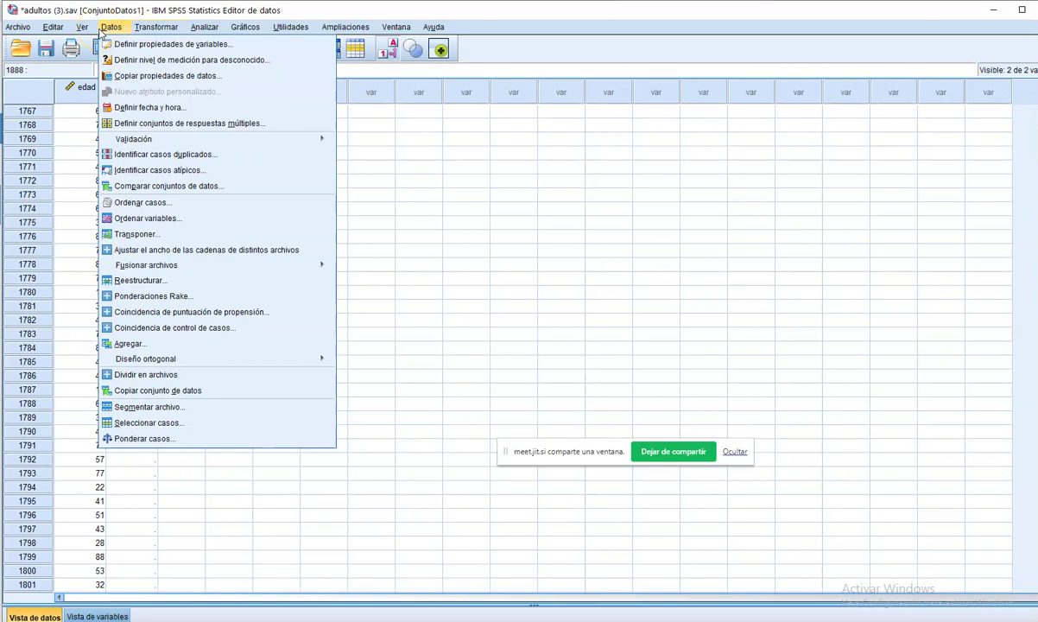
mouse_move(159, 30)
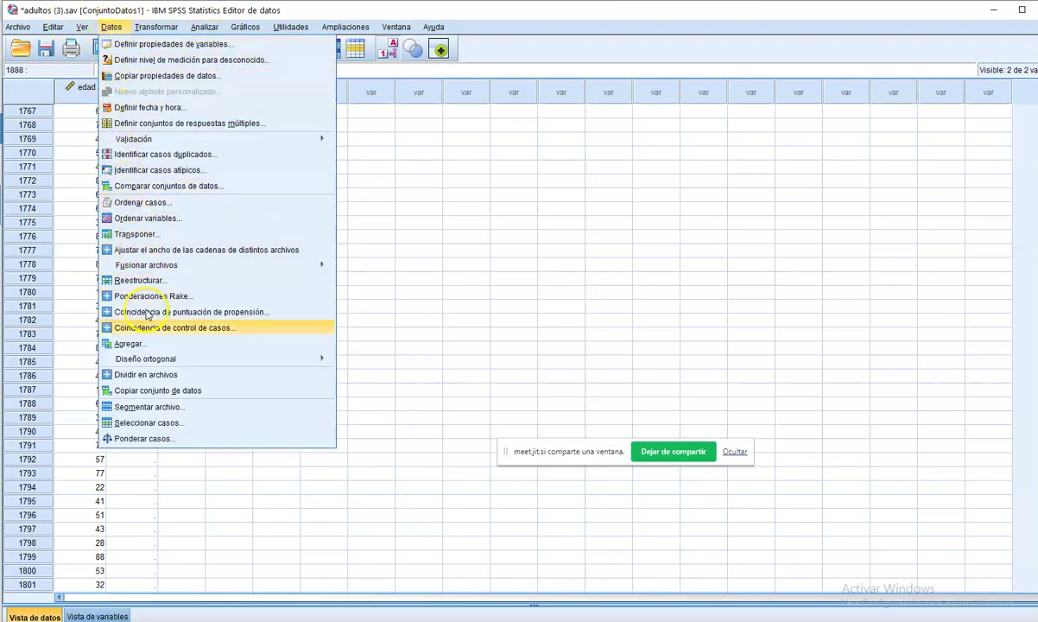
click(139, 427)
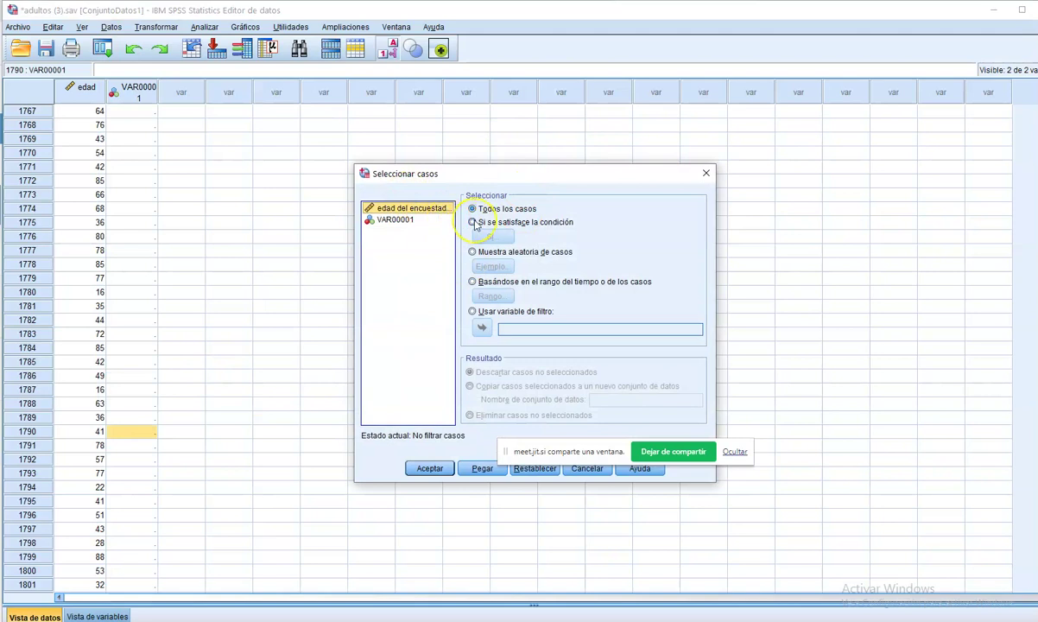
click(520, 207)
click(475, 224)
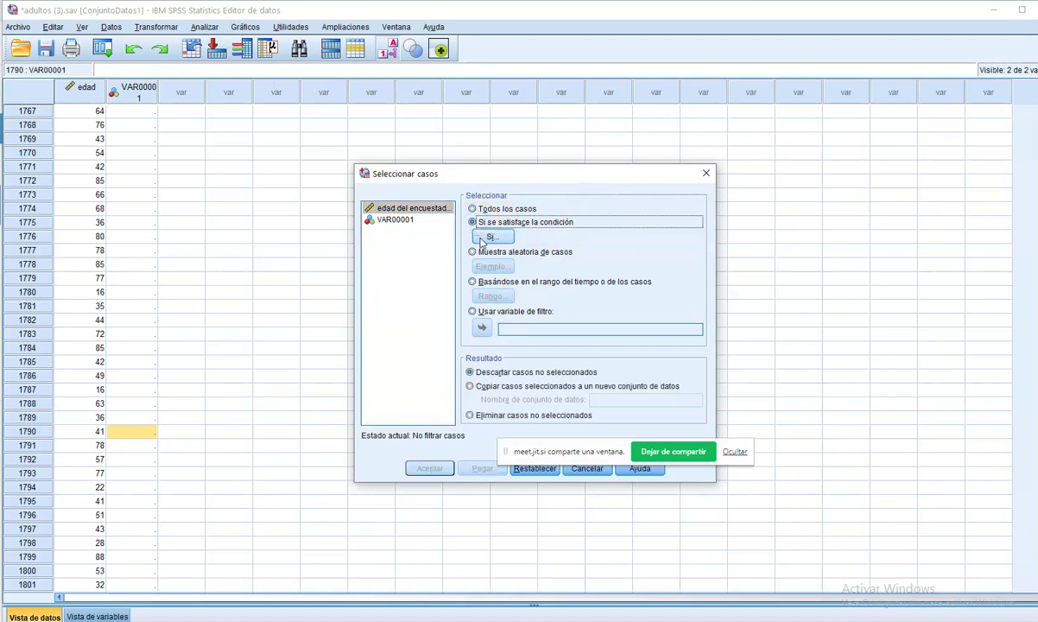
click(483, 239)
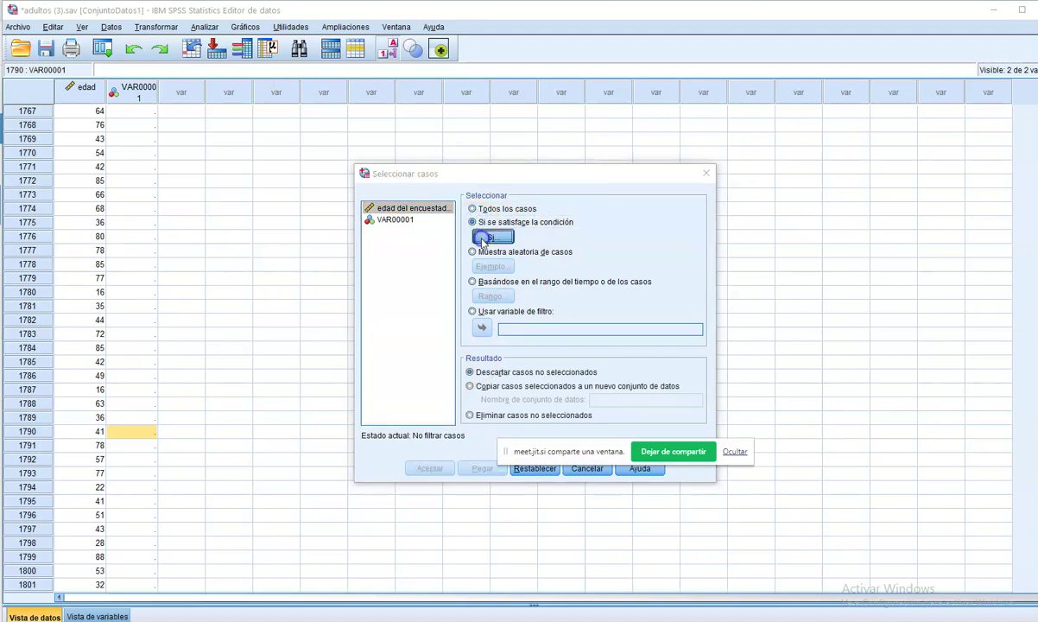
click(216, 111)
drag(217, 111, 385, 109)
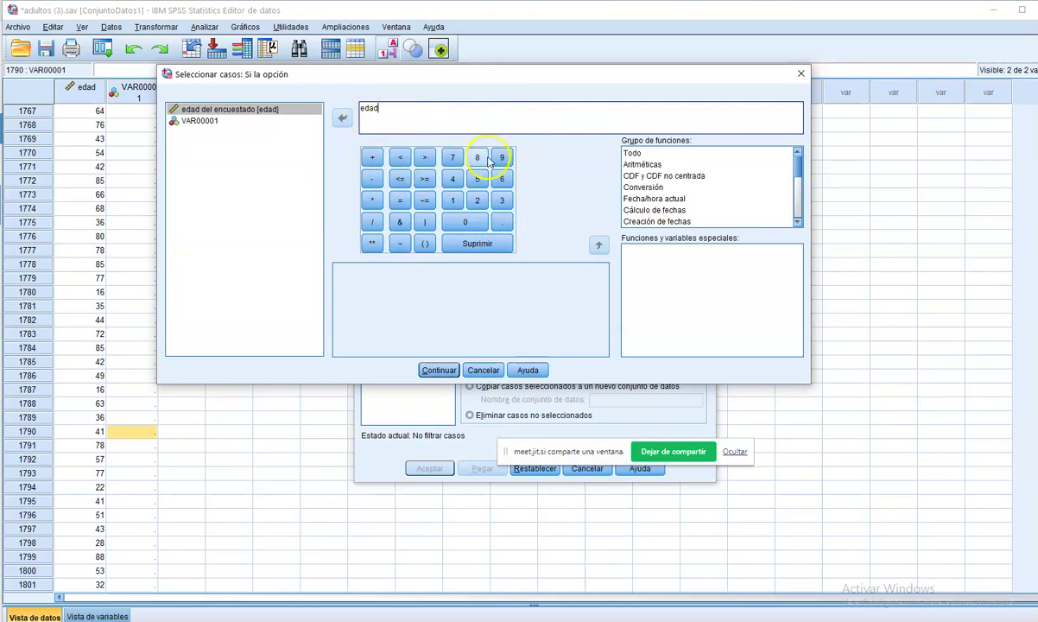
click(420, 158)
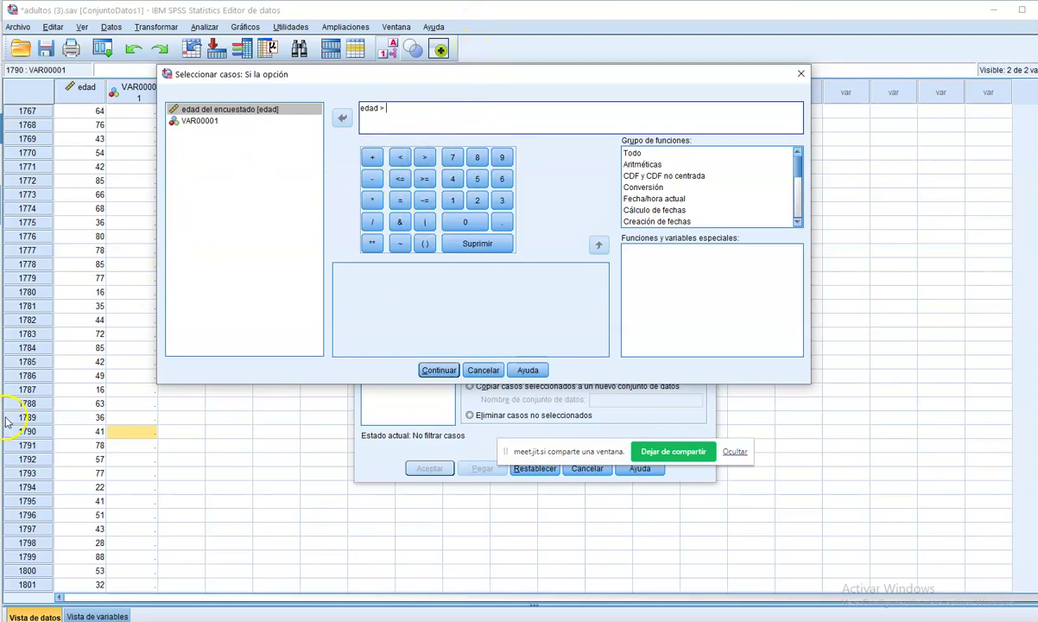
click(477, 180)
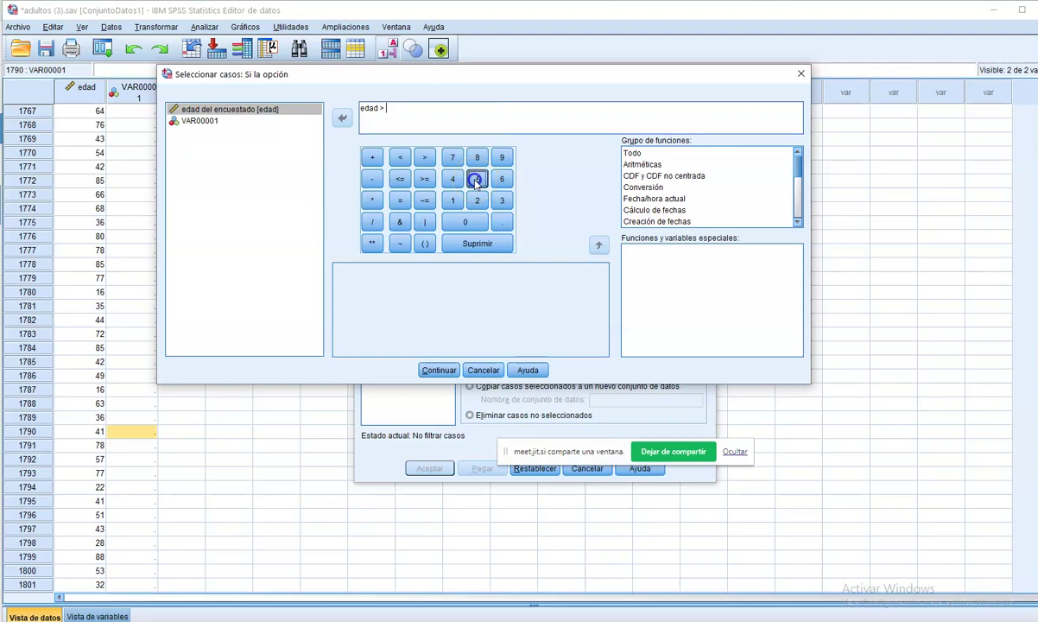
click(463, 222)
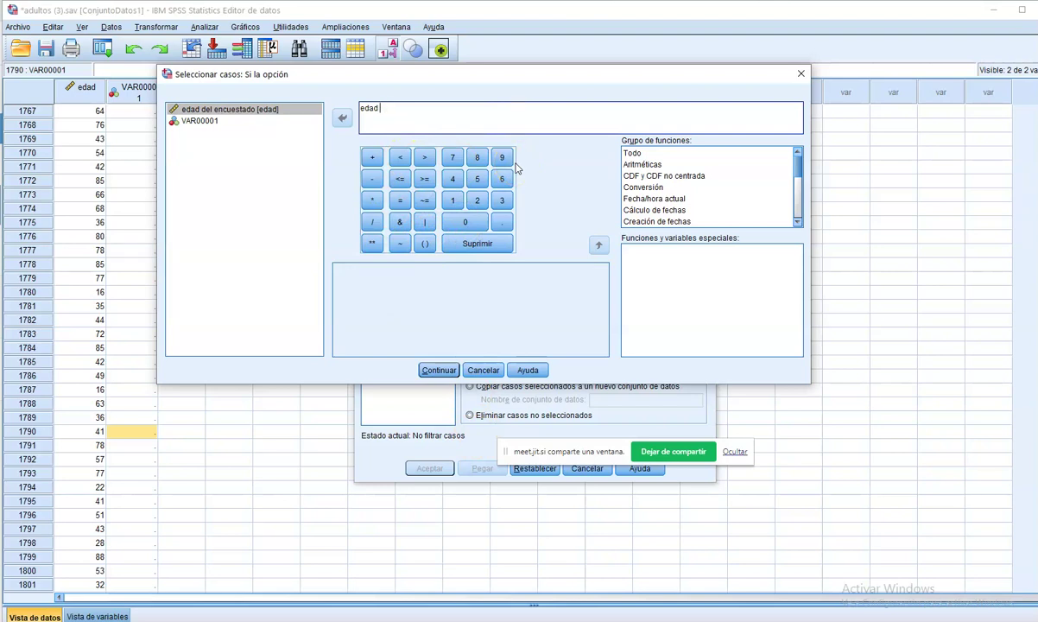
Complete the selection condition as edad >= 50 and apply the filter to the dataset.
click(424, 182)
click(477, 179)
click(450, 222)
click(436, 369)
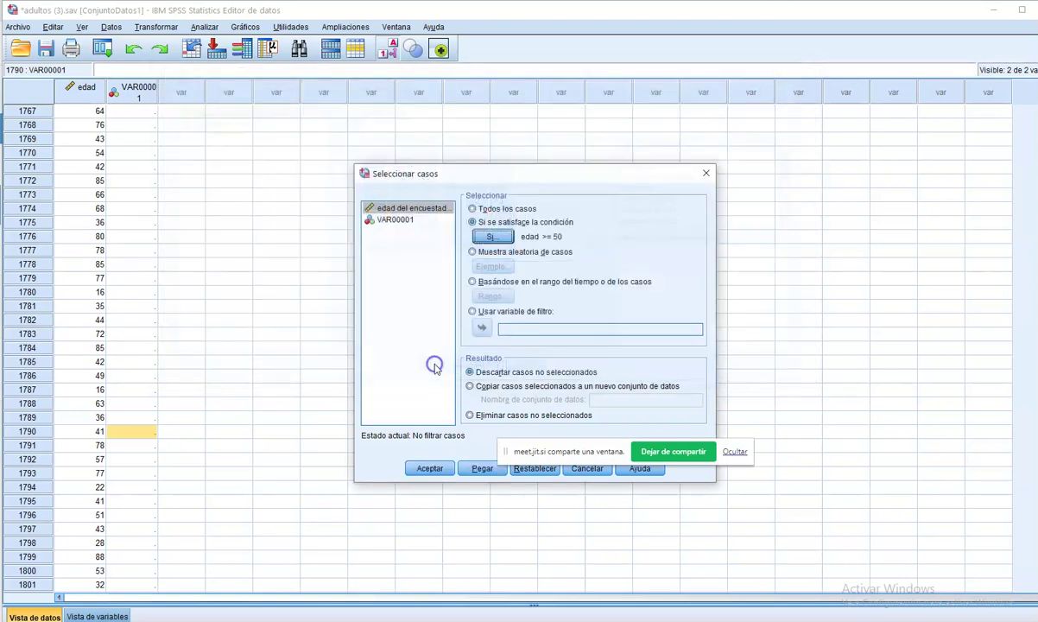
click(430, 468)
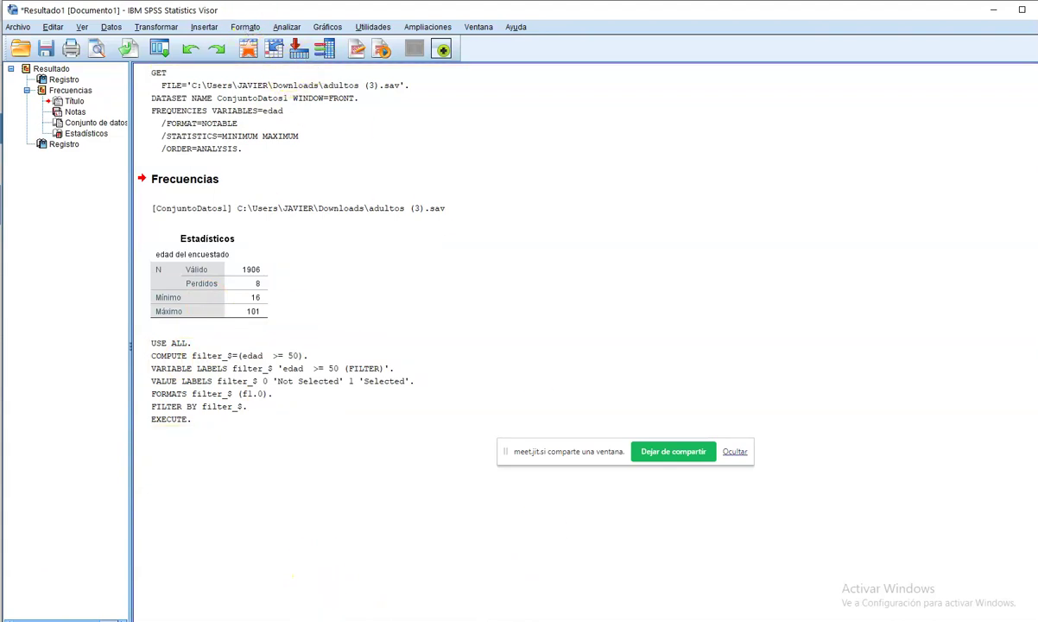
Switch back to the data editor and examine which cases are crossed out or marked as selected in the filter_$ column.
key(alt+Tab)
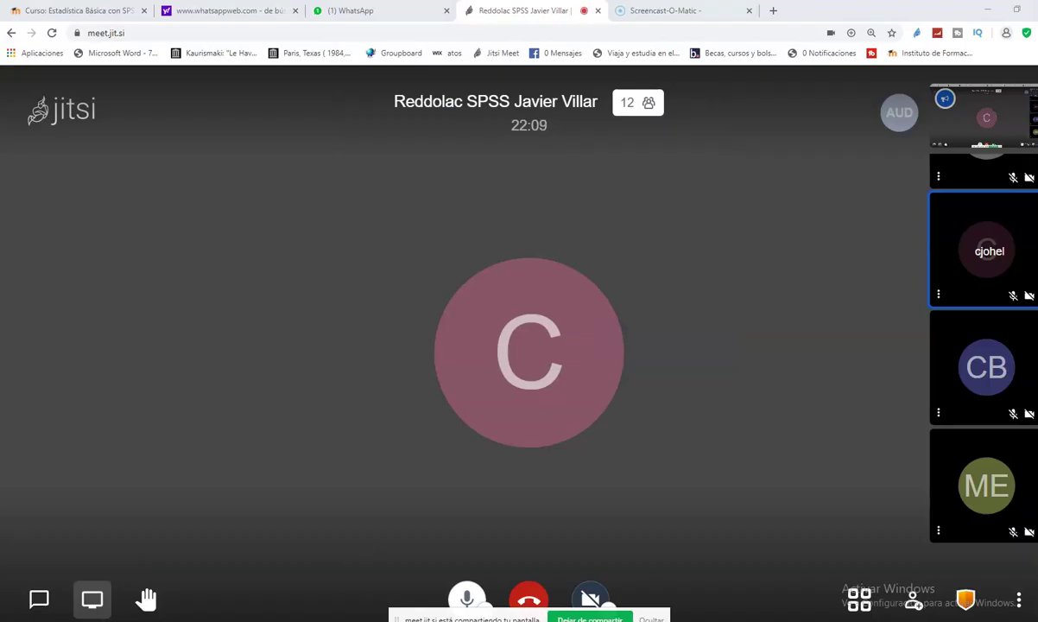
mouse_move(354, 611)
click(417, 579)
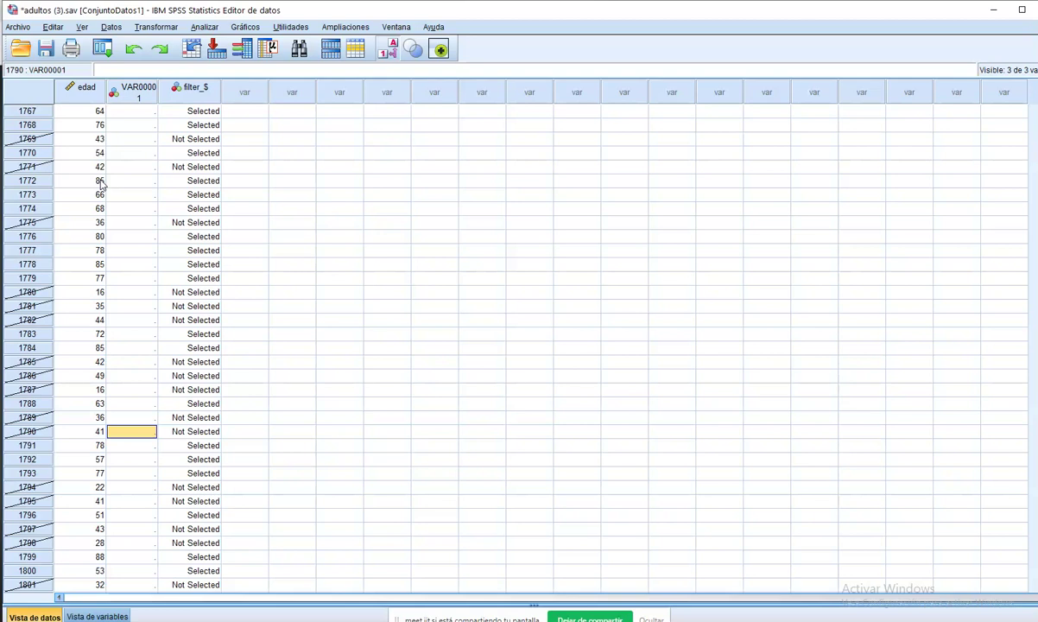
scroll(502, 216, up, 14)
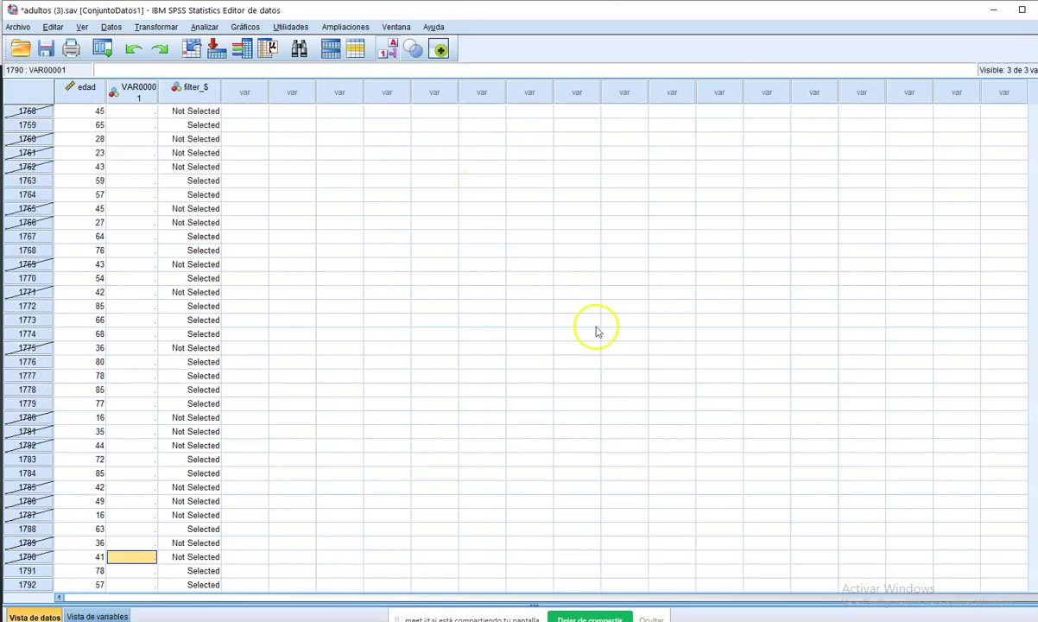
scroll(208, 306, up, 9)
scroll(231, 302, down, 20)
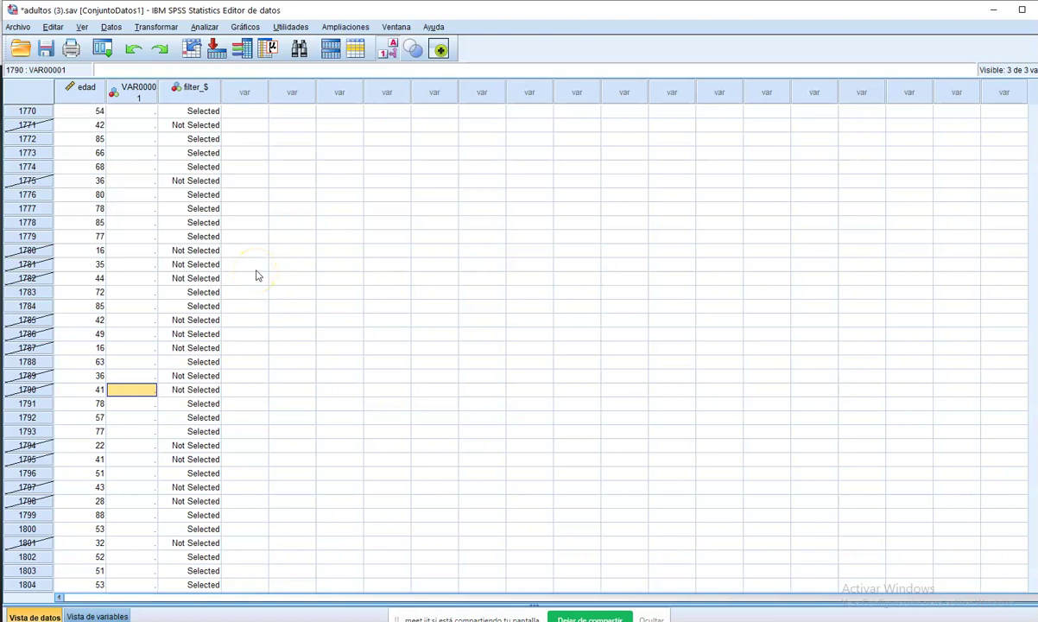
scroll(296, 329, down, 20)
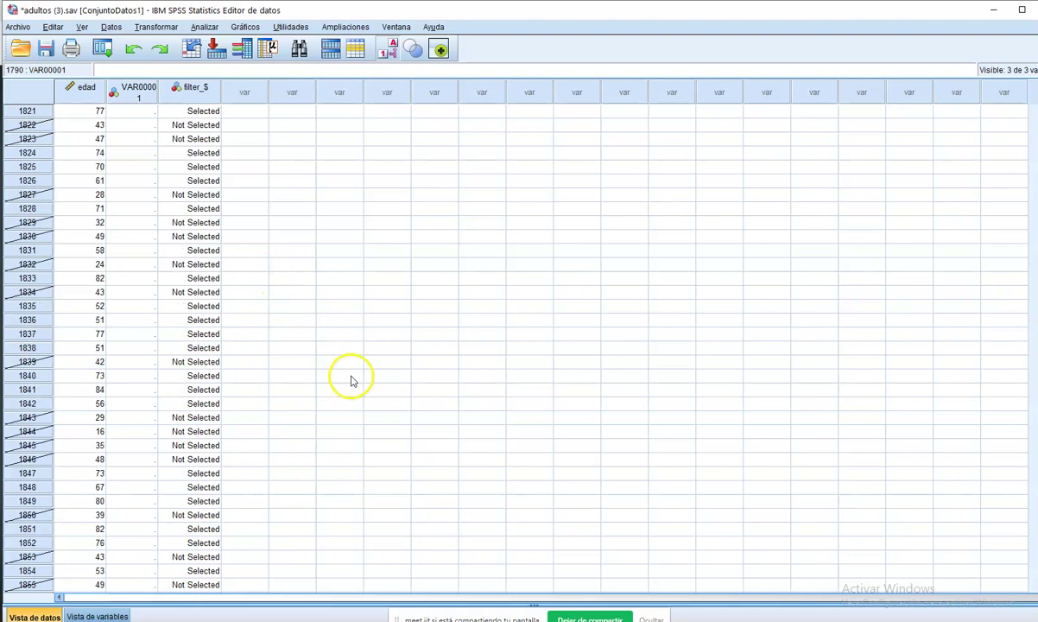
scroll(351, 379, up, 18)
scroll(352, 380, down, 17)
scroll(351, 380, up, 3)
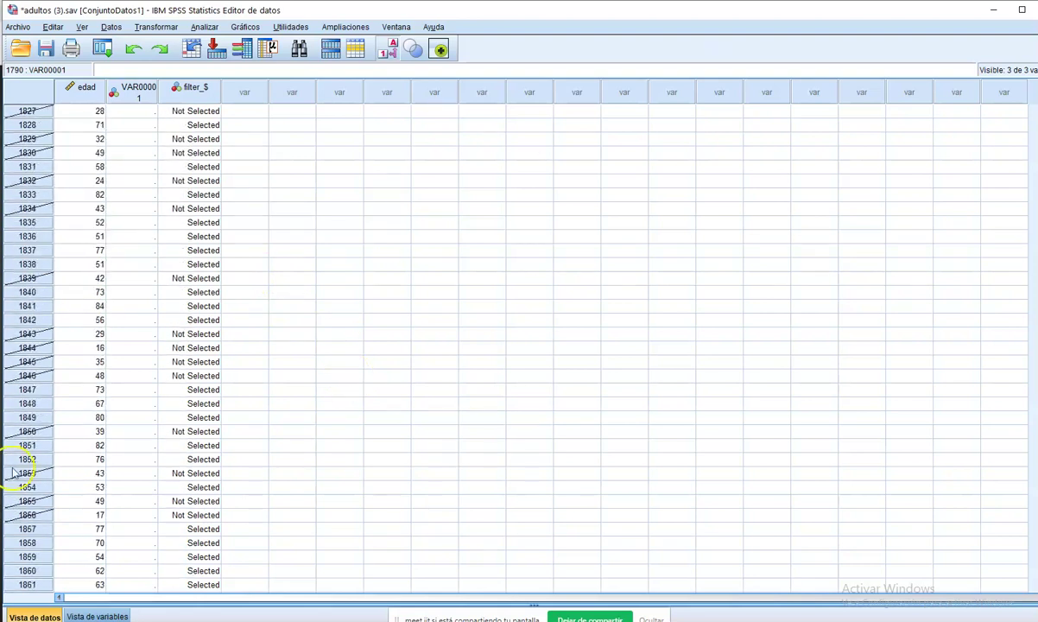
Review the edad >= 50 condition in the case selection settings, then reset the selection to all cases and apply it.
click(139, 27)
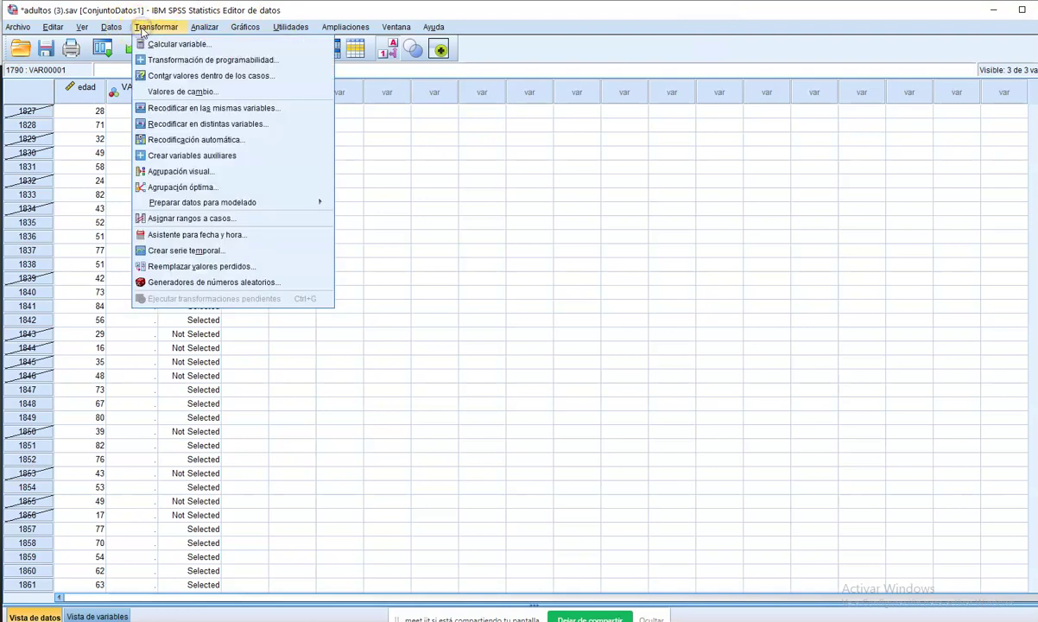
mouse_move(113, 33)
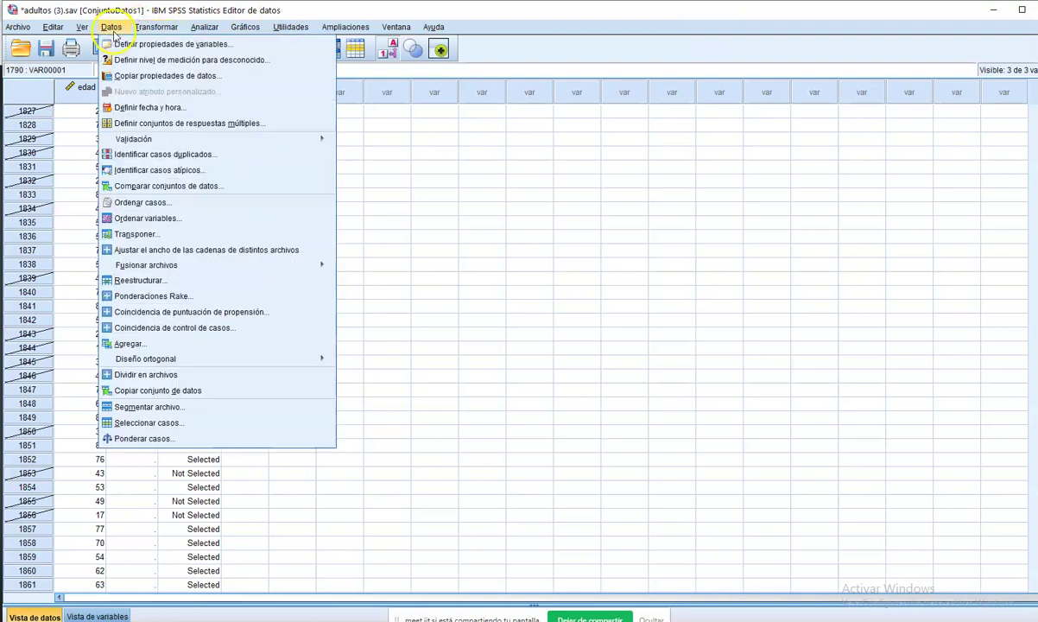
click(141, 423)
click(504, 238)
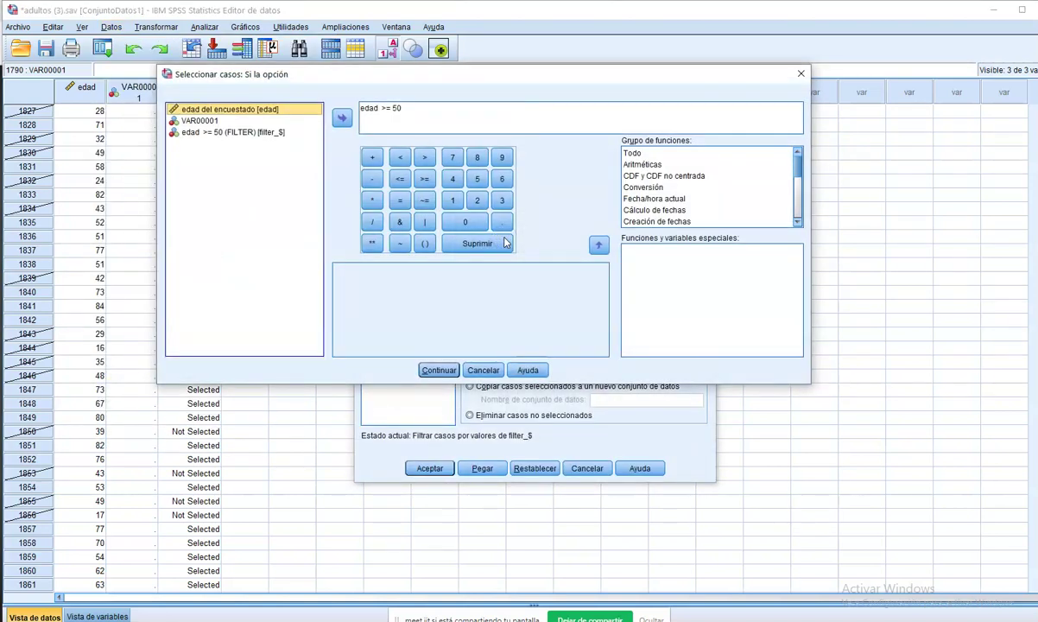
click(480, 369)
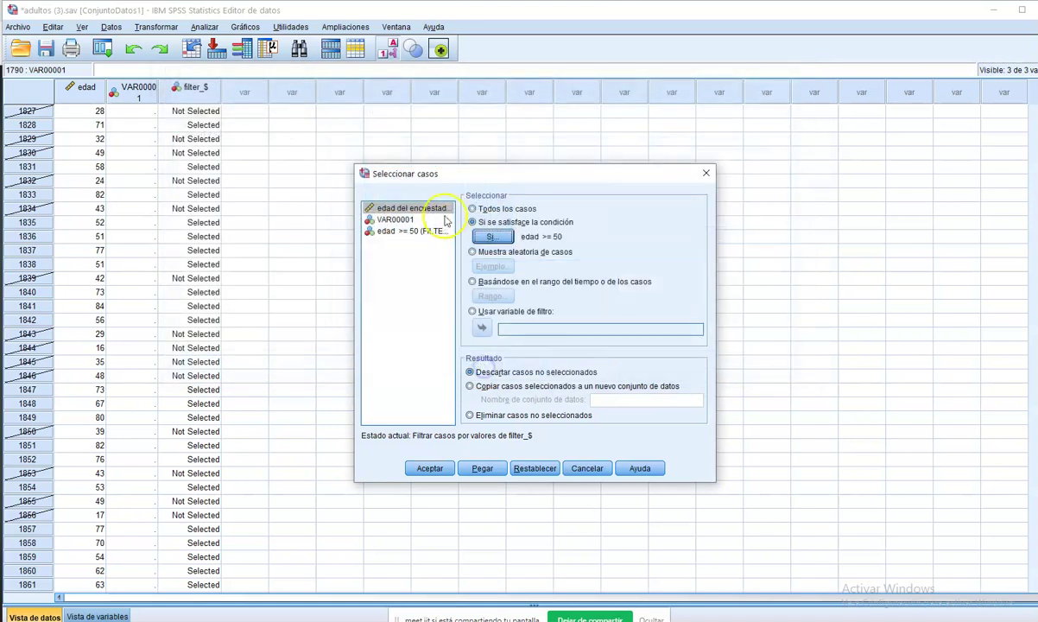
click(488, 209)
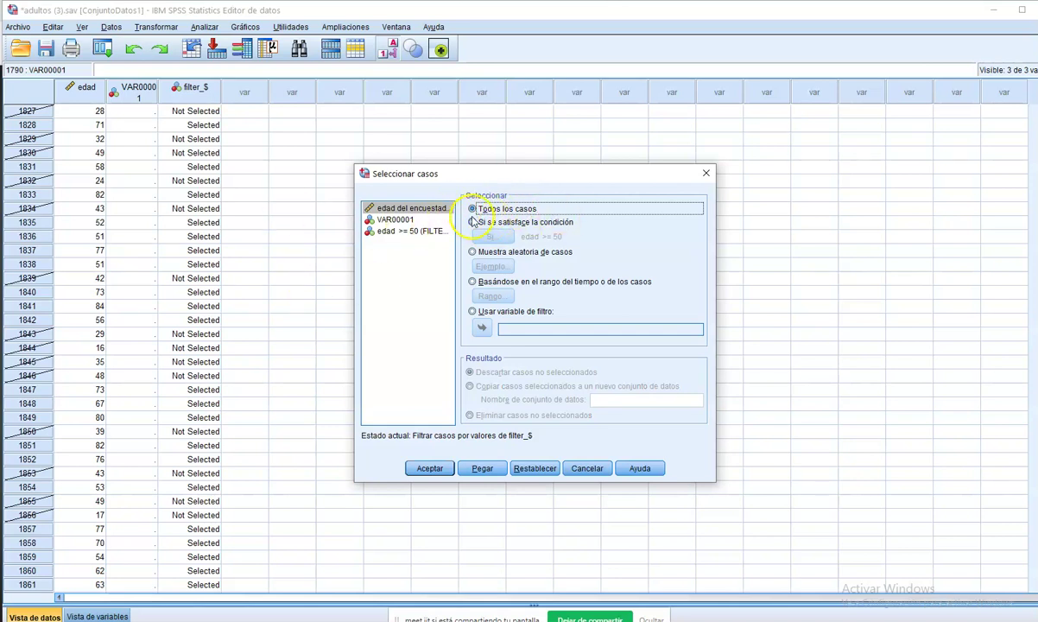
click(413, 470)
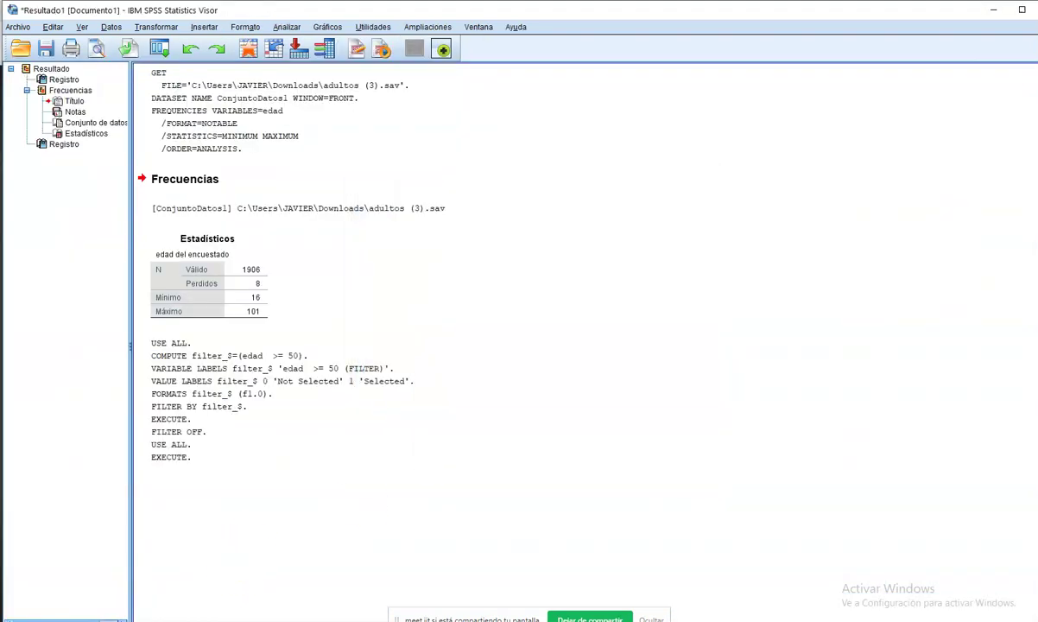
Return to the data editor and review the edad >= 50 condition and its expression builder in the case selection settings, without applying changes.
mouse_move(355, 620)
click(381, 556)
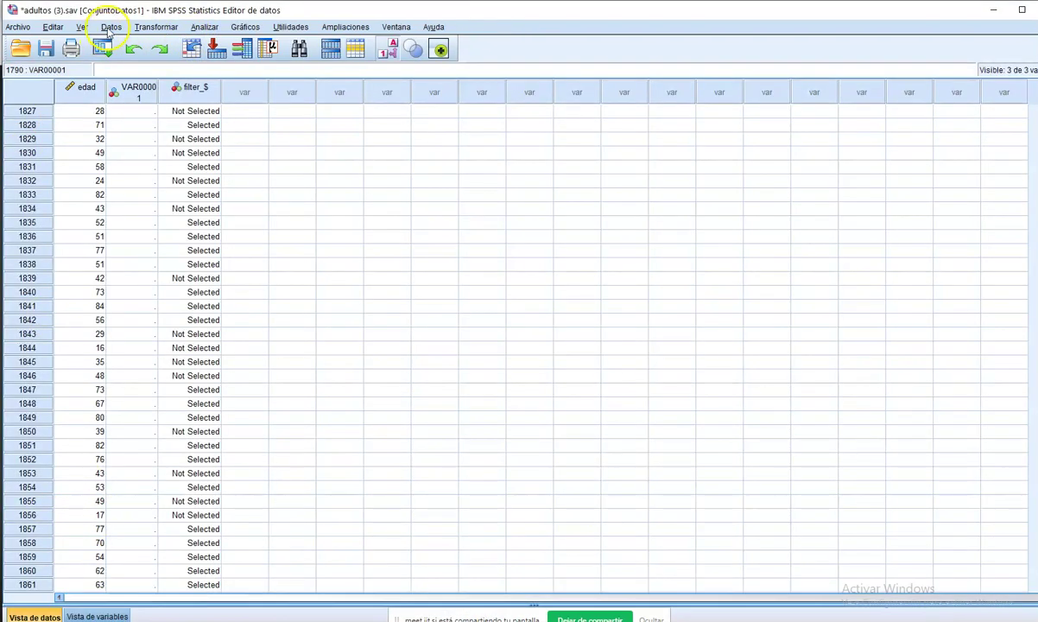
click(111, 27)
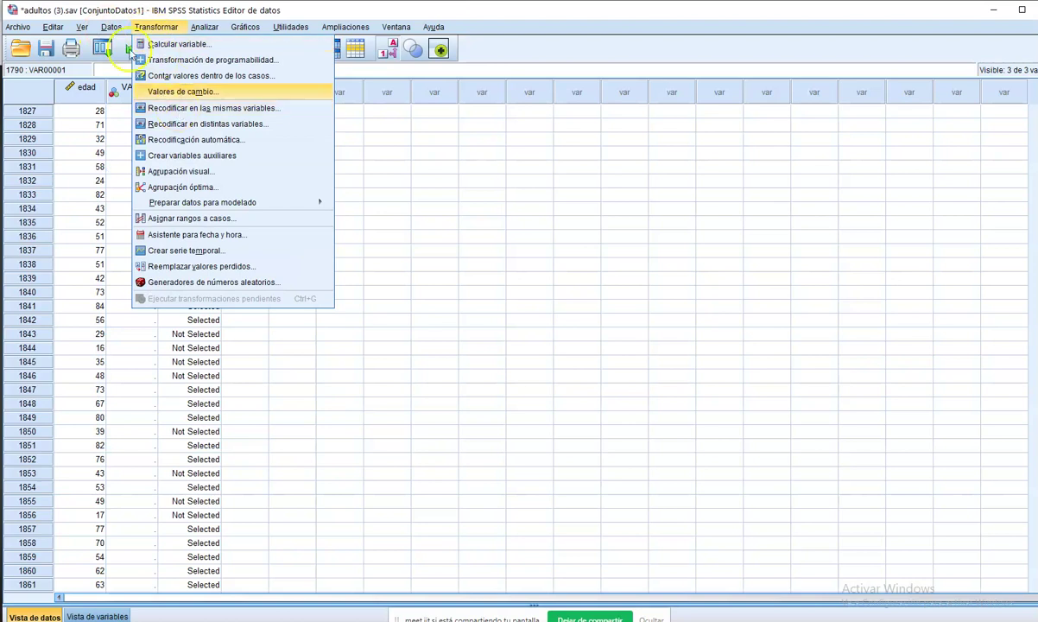
click(151, 423)
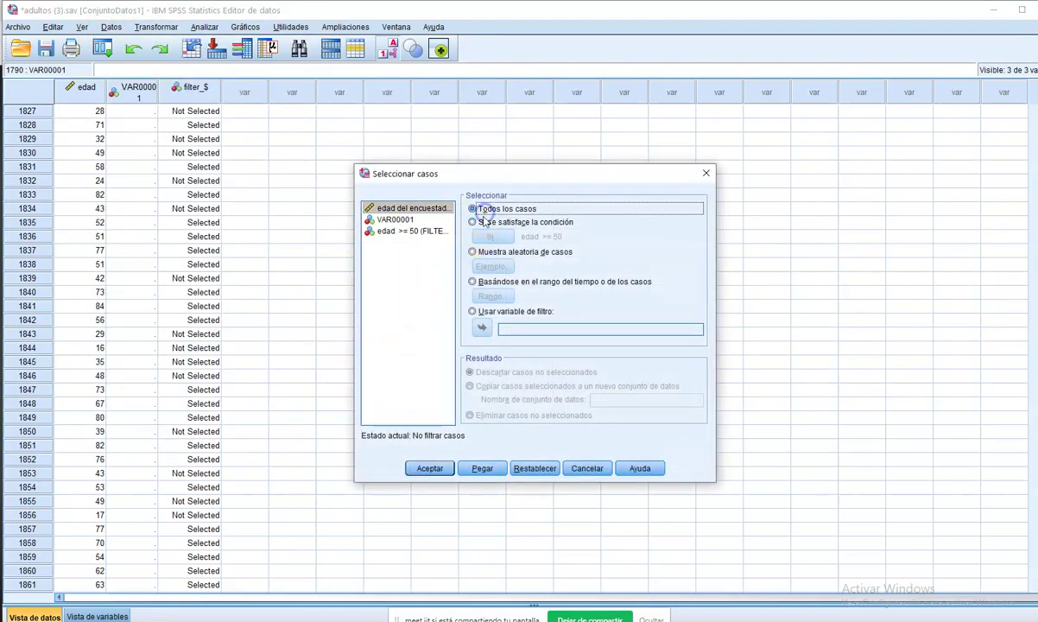
click(474, 222)
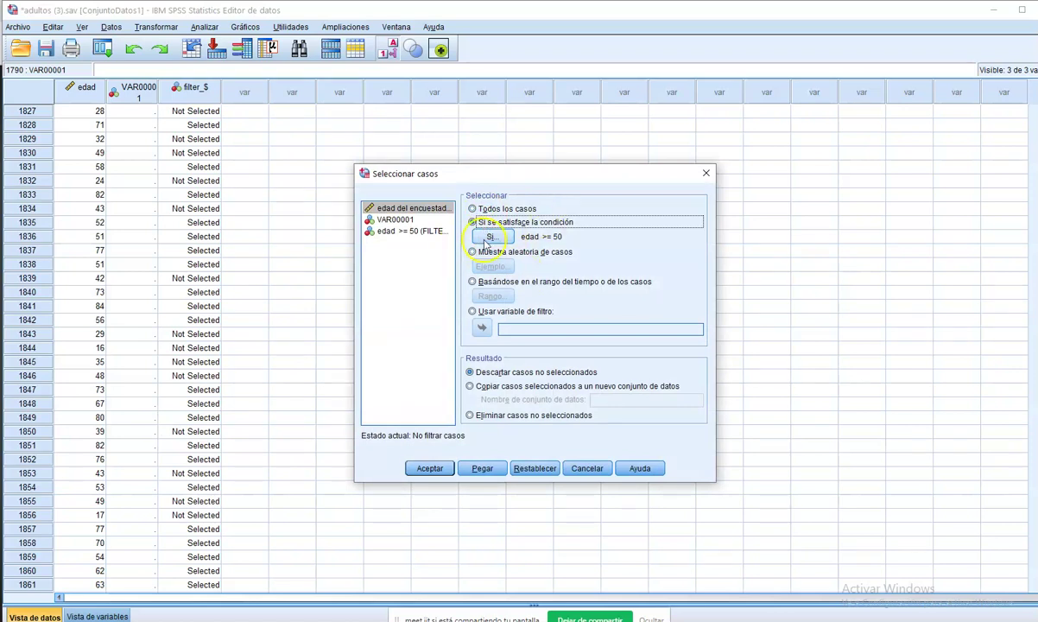
click(488, 236)
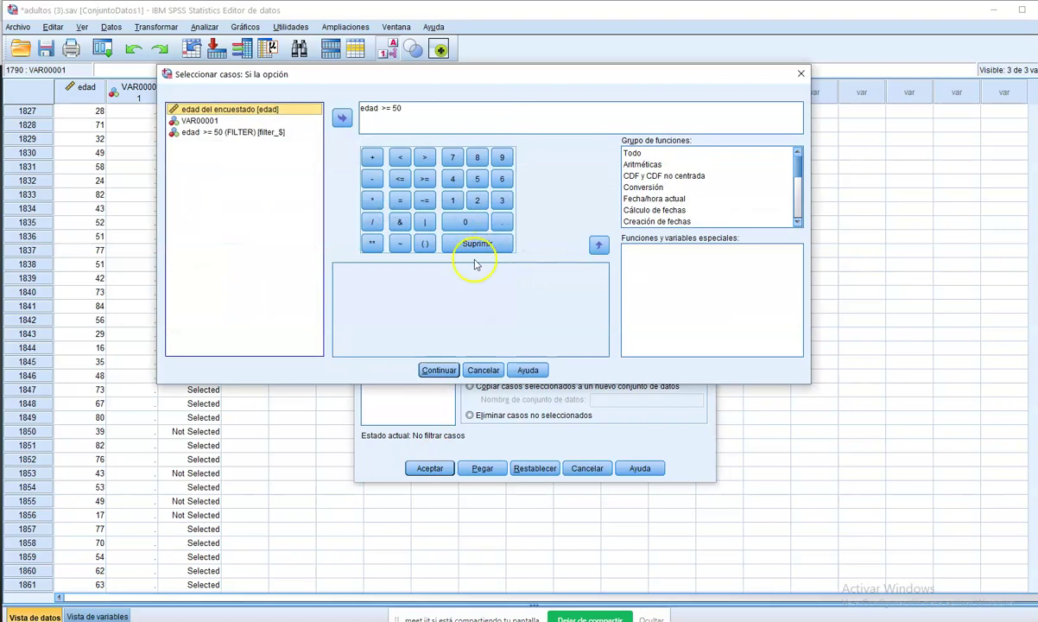
click(207, 133)
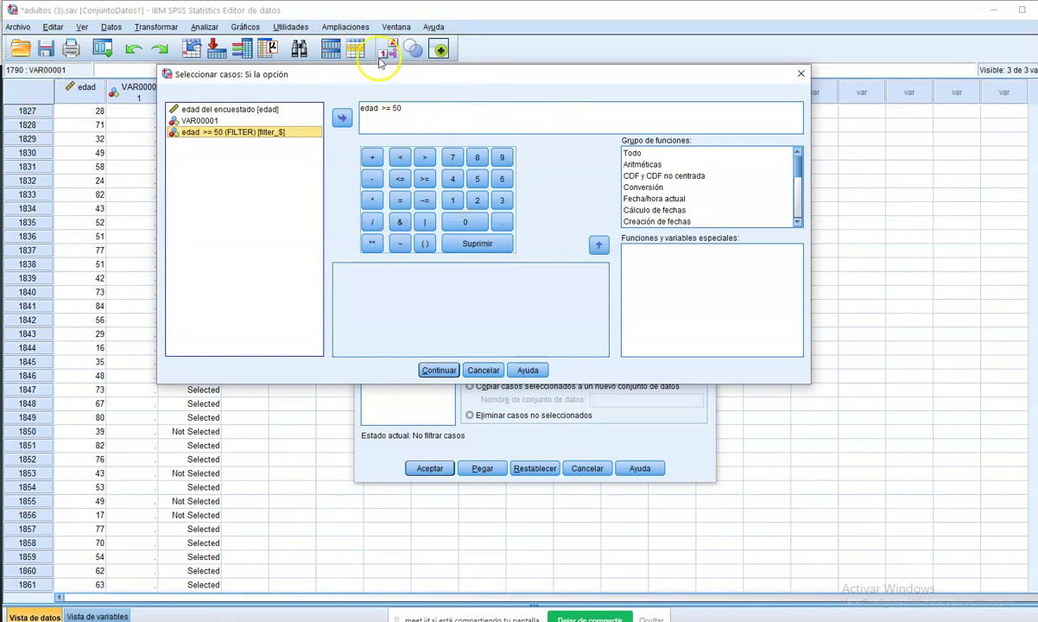
click(685, 156)
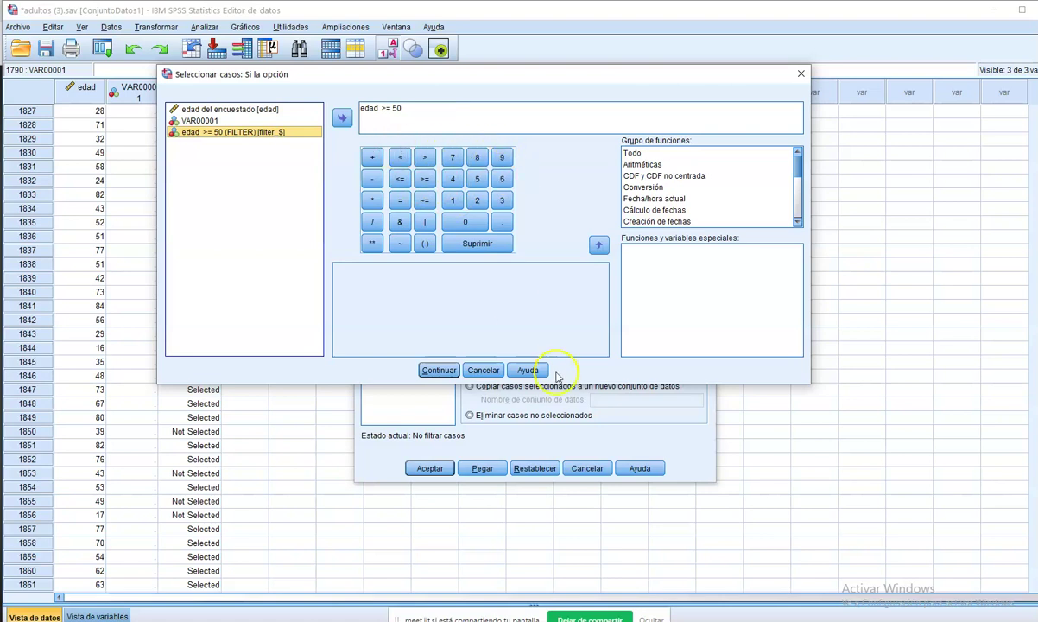
click(480, 370)
click(593, 468)
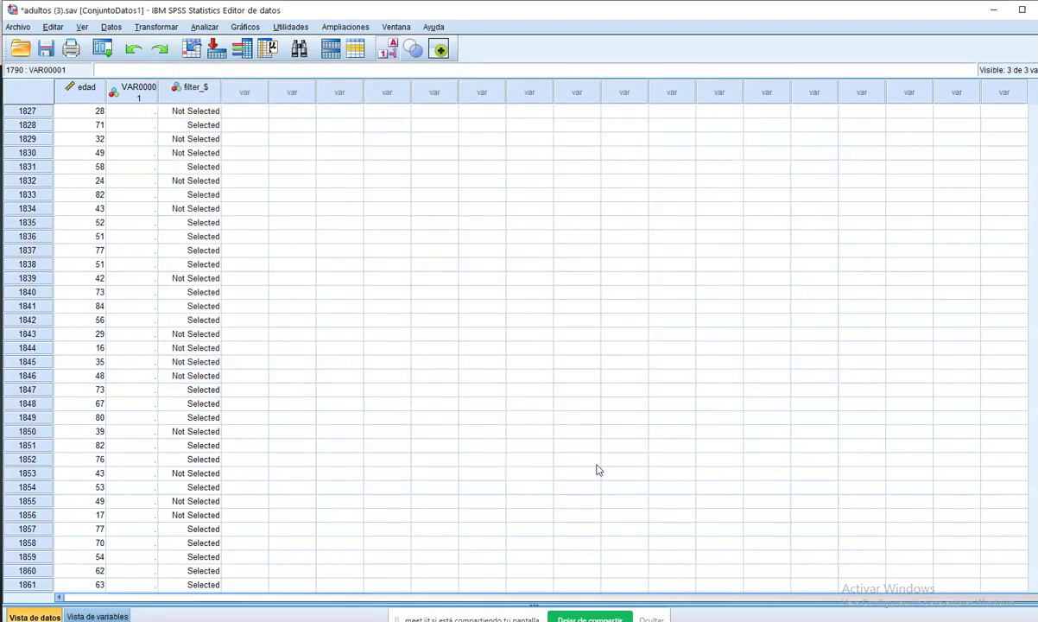
scroll(1017, 445, up, 20)
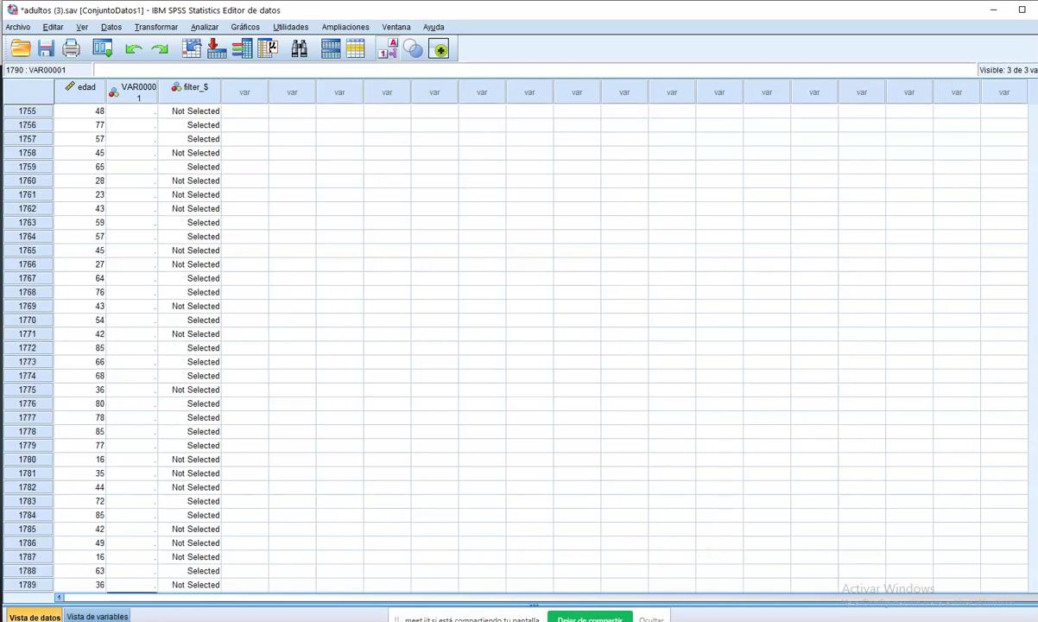
click(202, 27)
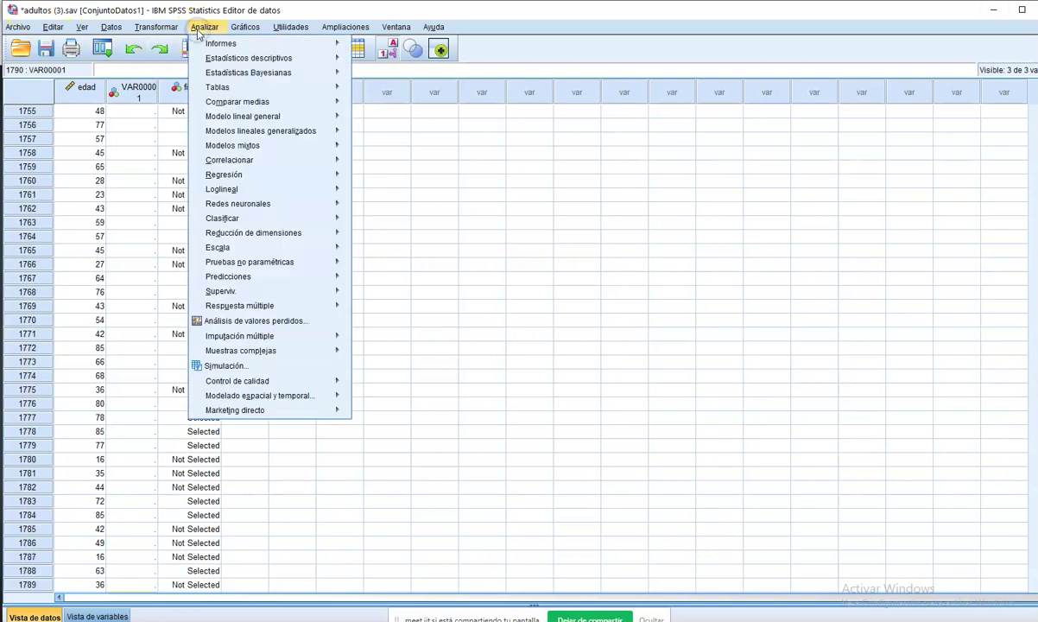
click(143, 30)
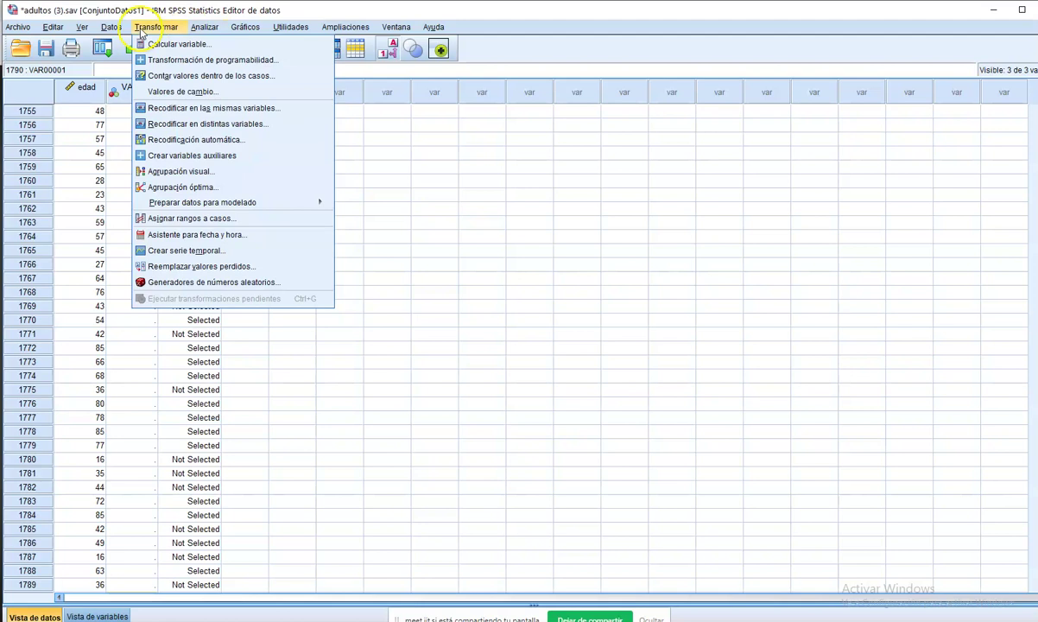
click(188, 126)
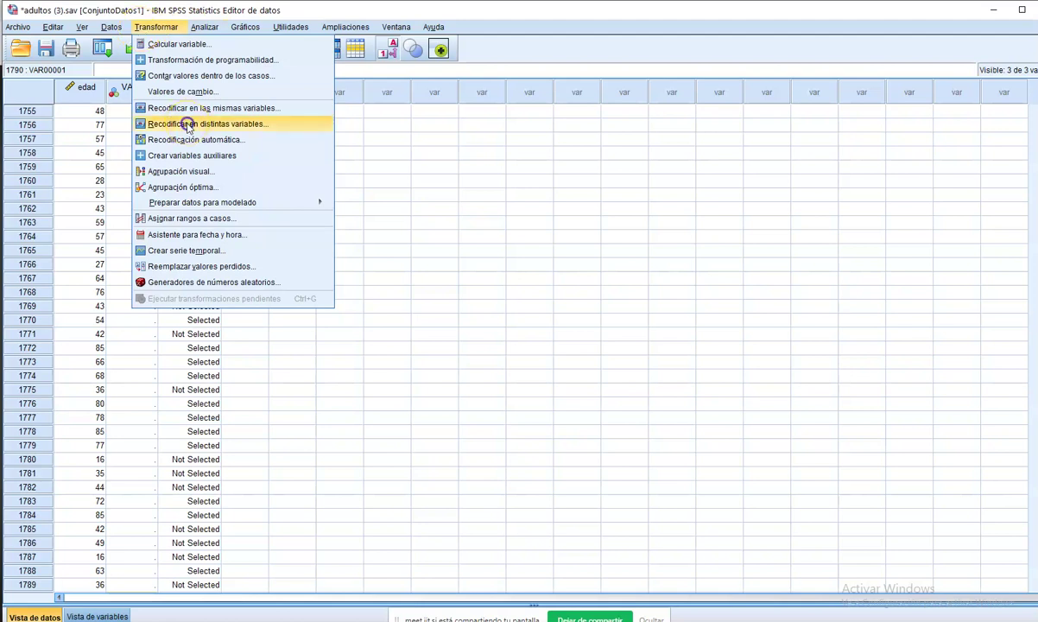
Run a Frequencies analysis on edad with a bar chart and without frequency tables.
click(212, 59)
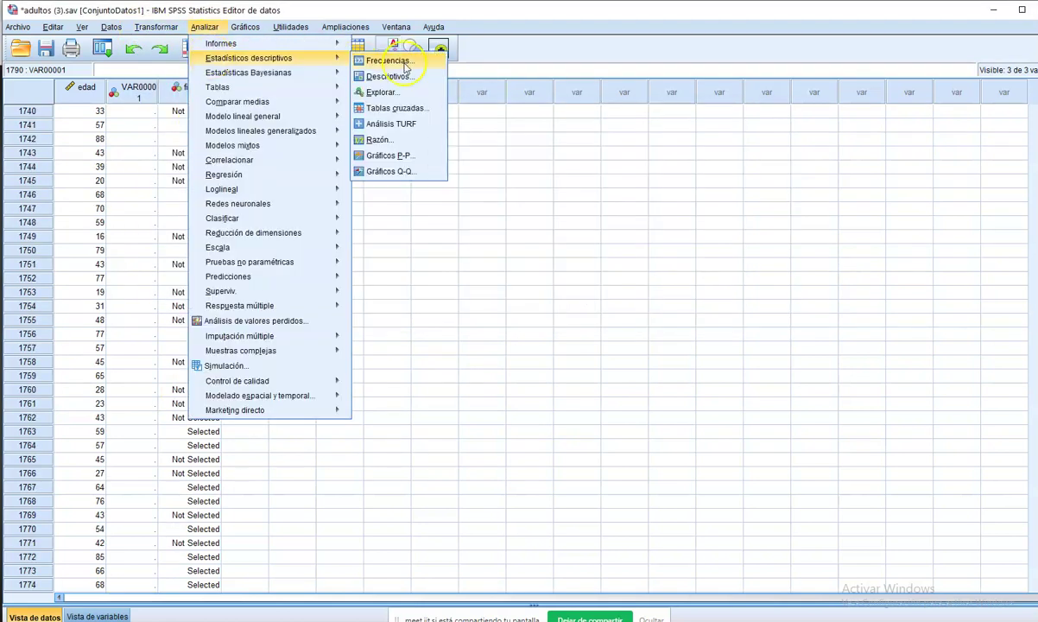
click(385, 61)
mouse_move(609, 183)
mouse_down()
mouse_move(343, 211)
mouse_move(602, 179)
mouse_up()
click(385, 399)
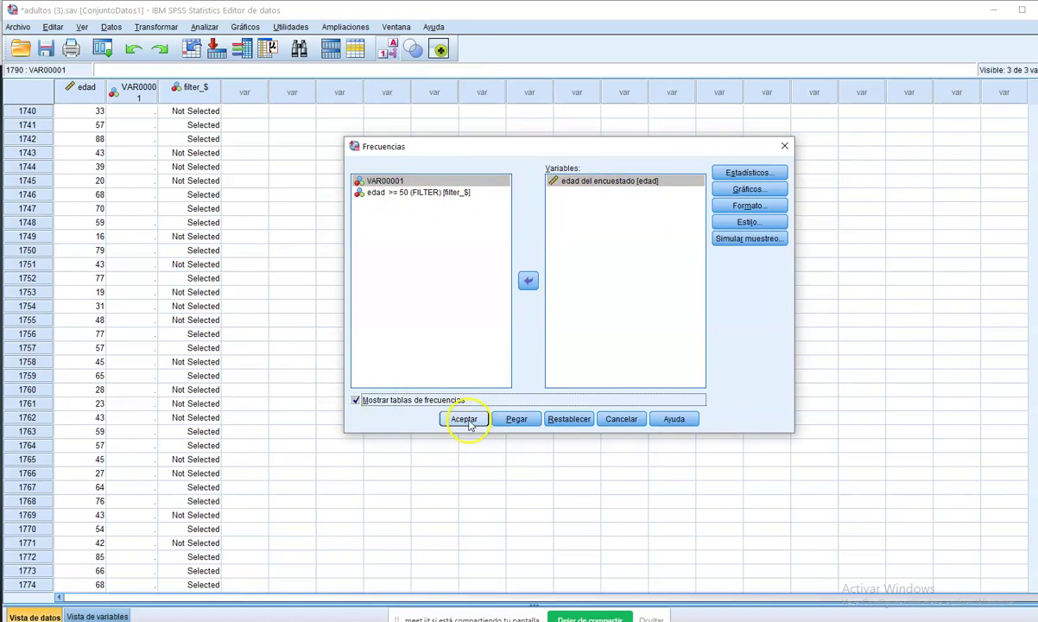
click(361, 400)
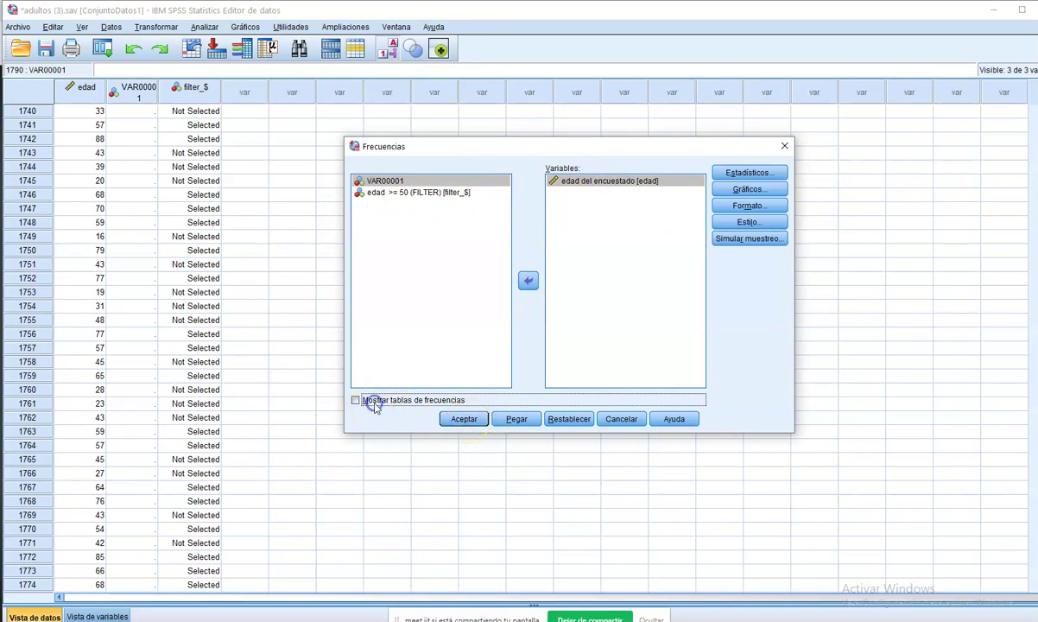
click(748, 190)
click(496, 289)
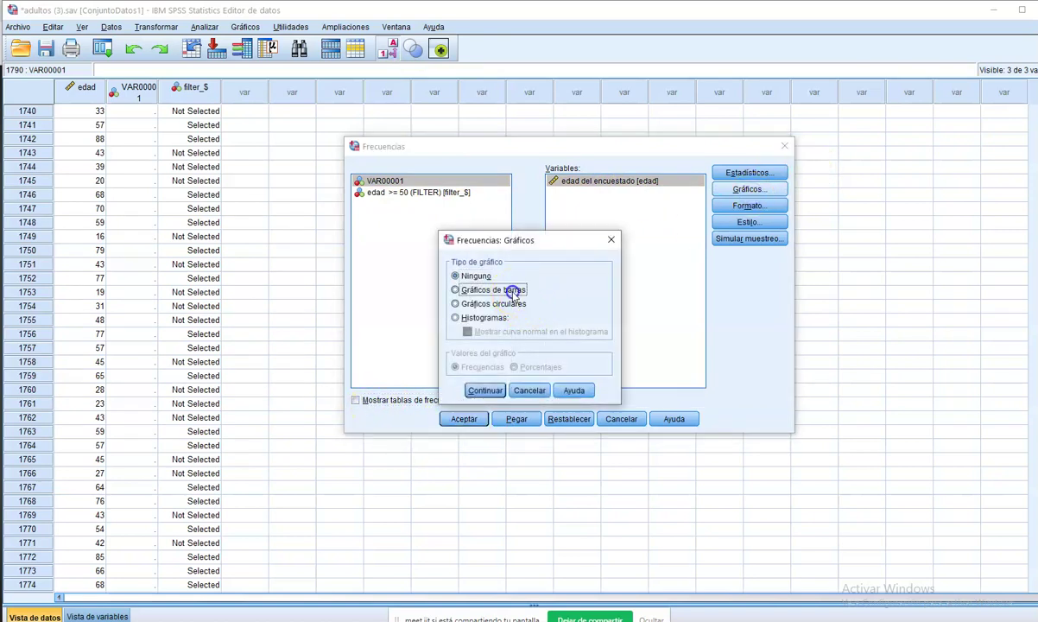
click(486, 390)
click(464, 419)
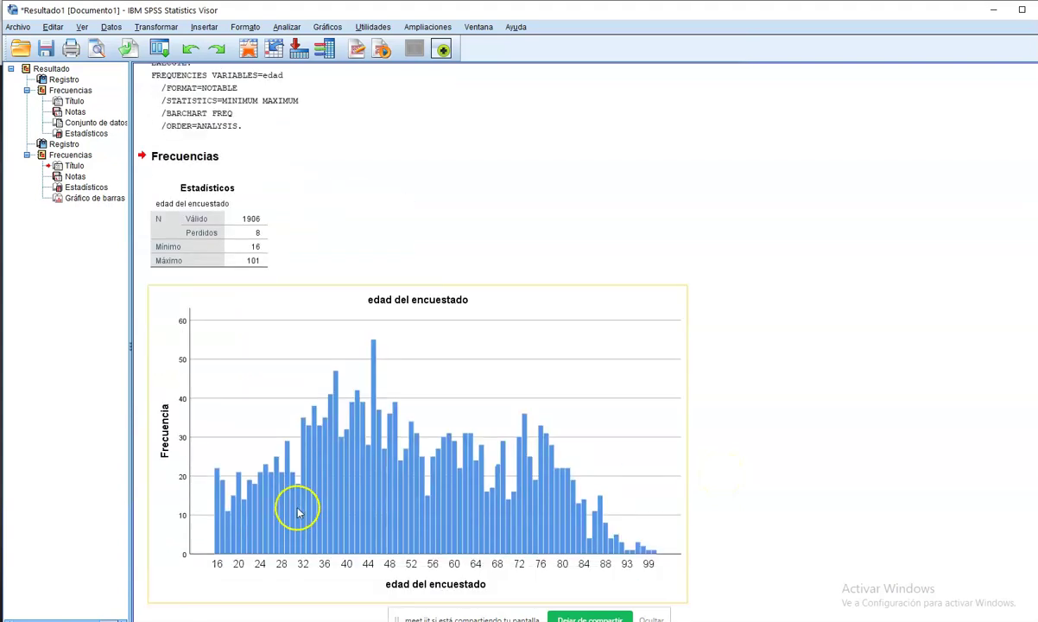
Review the frequencies output back to its beginning, and return to the data editor to look through the edad and filter_$ columns.
scroll(238, 537, up, 5)
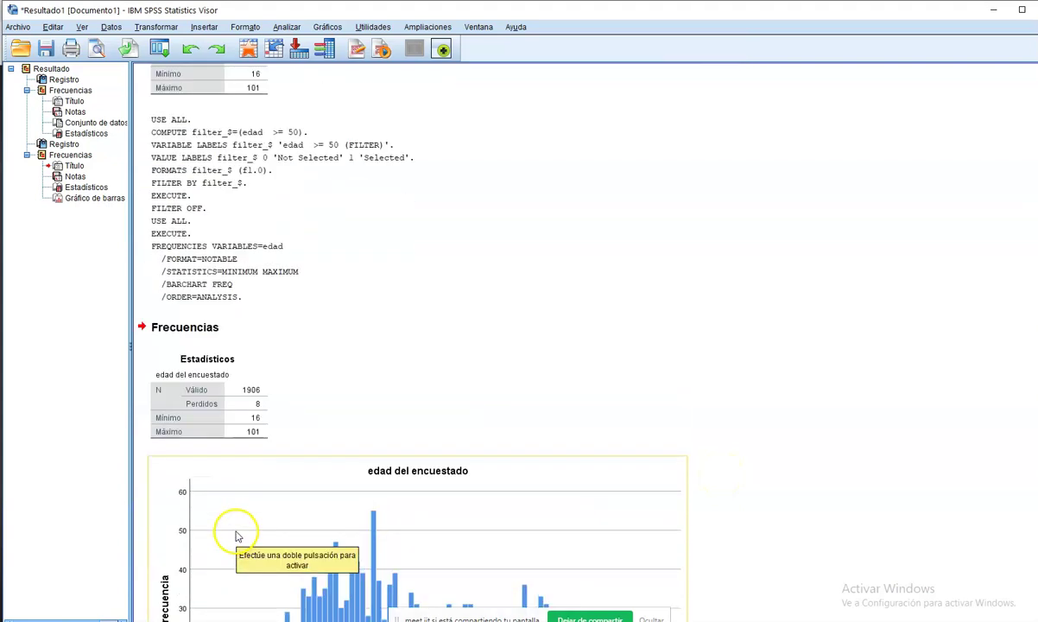
scroll(237, 537, up, 2)
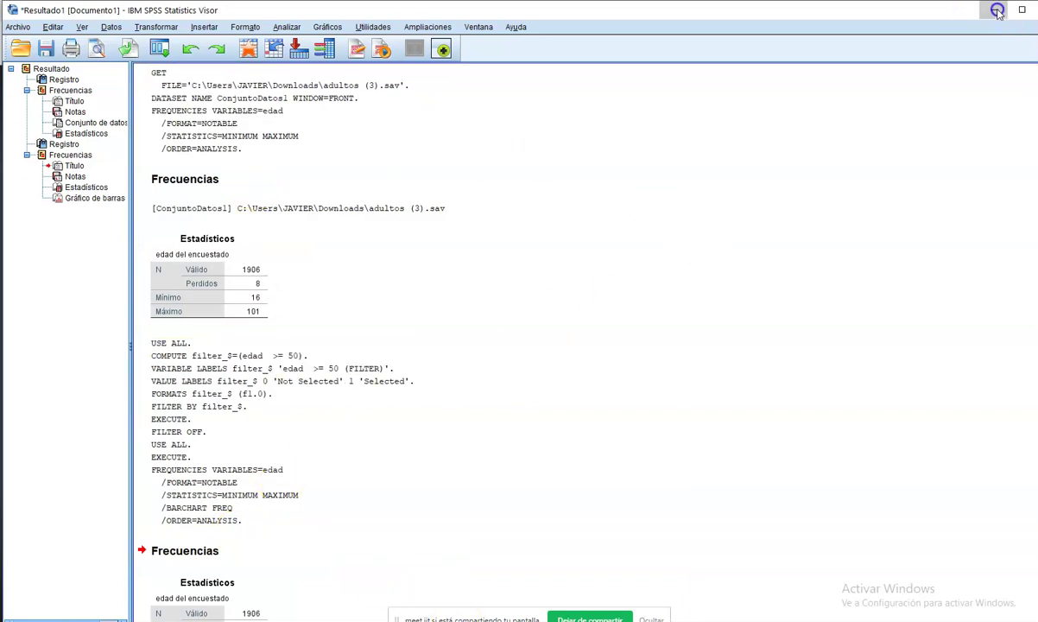
key(alt+Tab)
scroll(695, 533, down, 5)
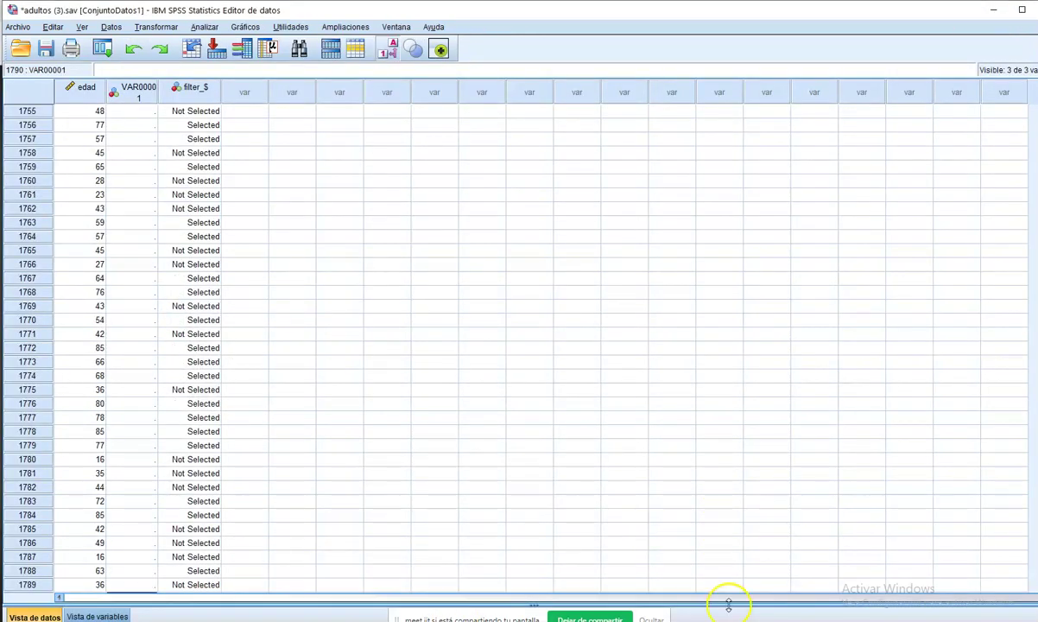
scroll(725, 596, up, 13)
scroll(529, 563, up, 11)
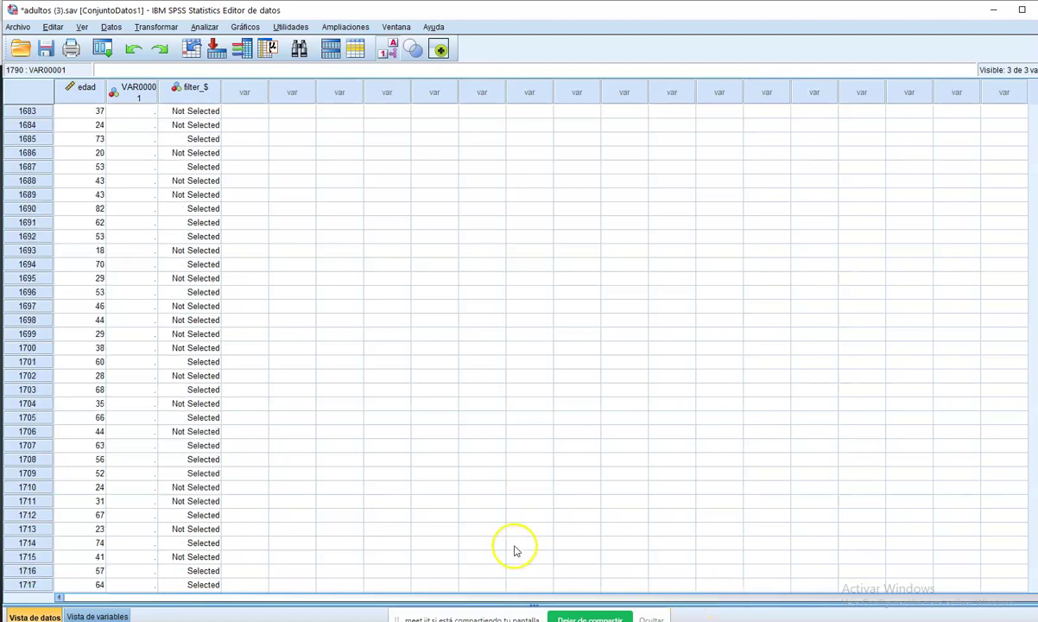
scroll(428, 371, down, 3)
scroll(406, 384, up, 3)
Start a recode into different variables and set filter_$ as the input variable.
click(156, 27)
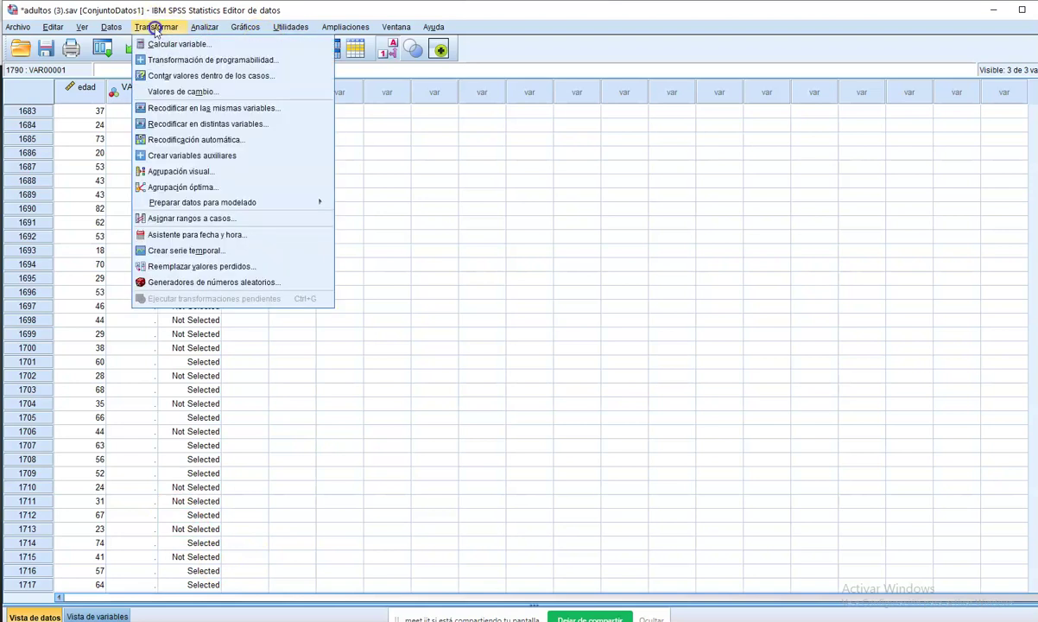
mouse_move(200, 27)
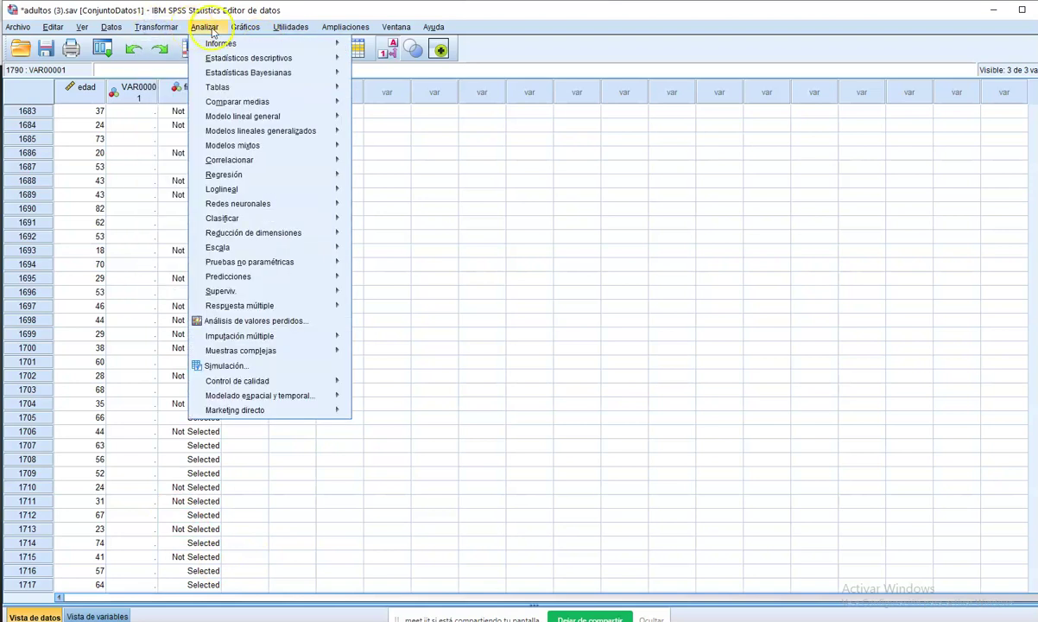
click(177, 27)
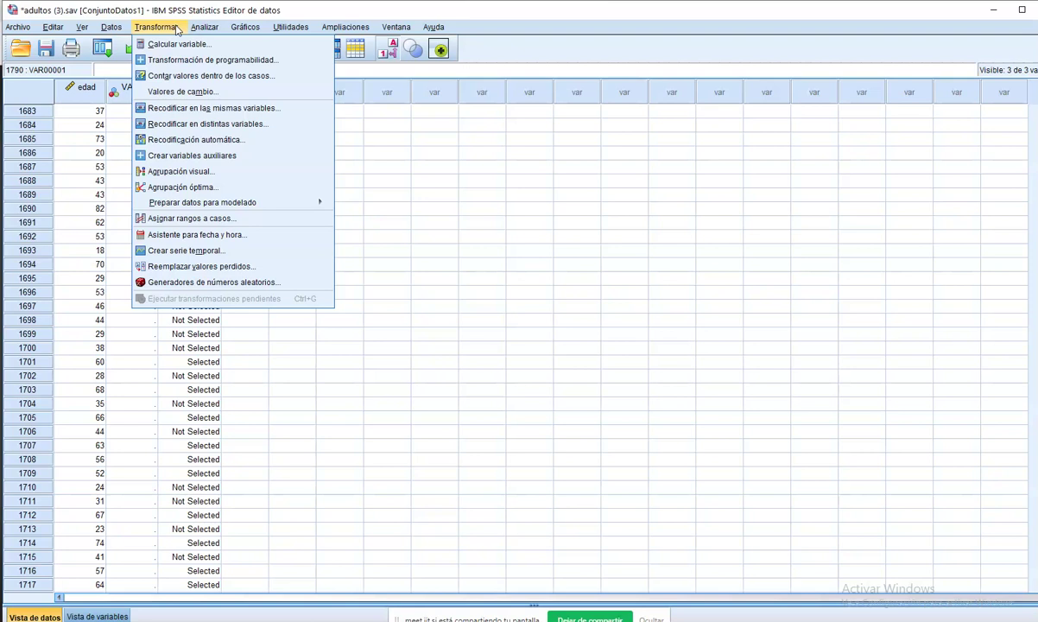
click(200, 127)
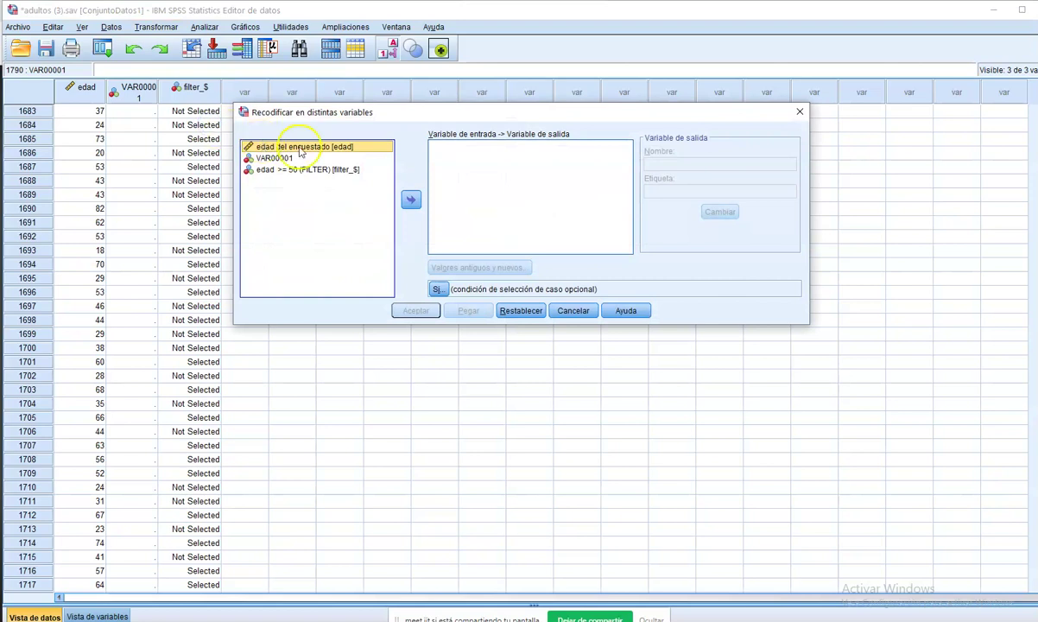
drag(288, 176, 449, 142)
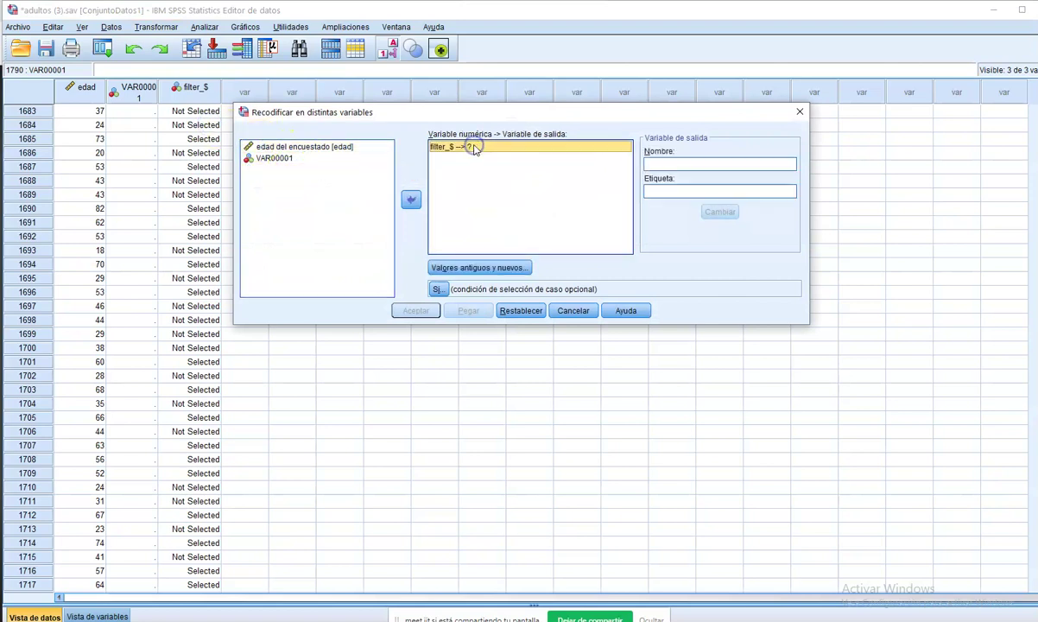
Define the recode's output variable with the name edadRANGO and the label "edad en entratos".
click(704, 160)
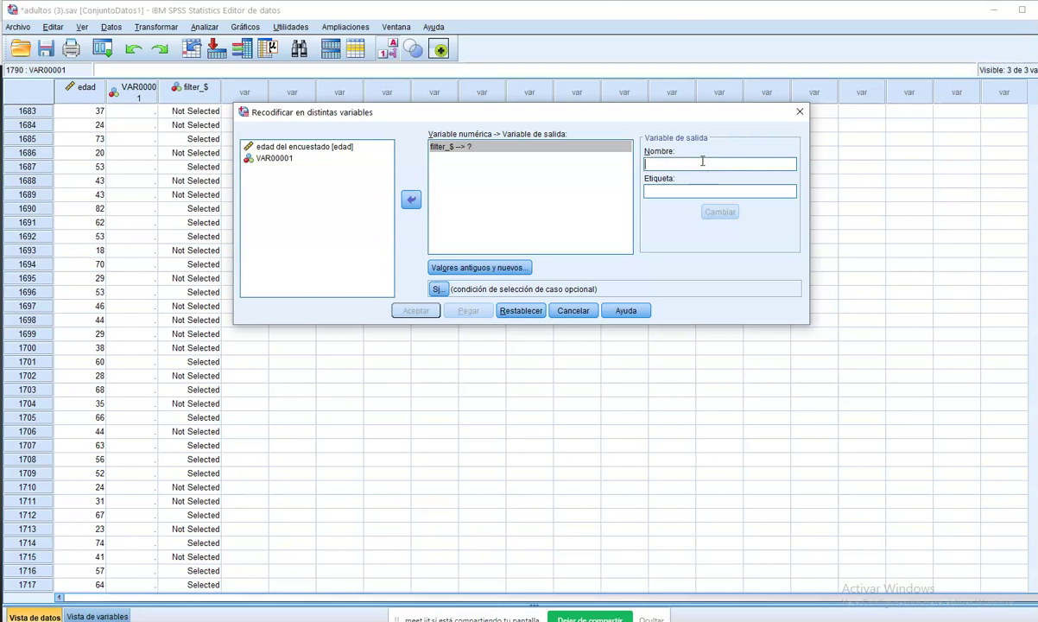
text(edadRANGO)
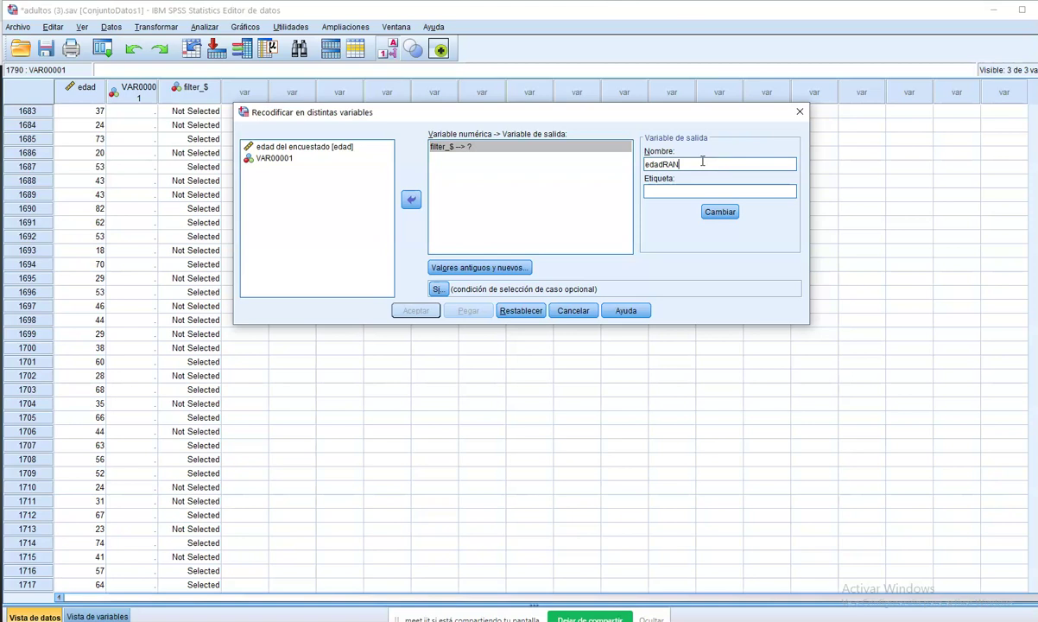
click(684, 192)
text(edad en entratos)
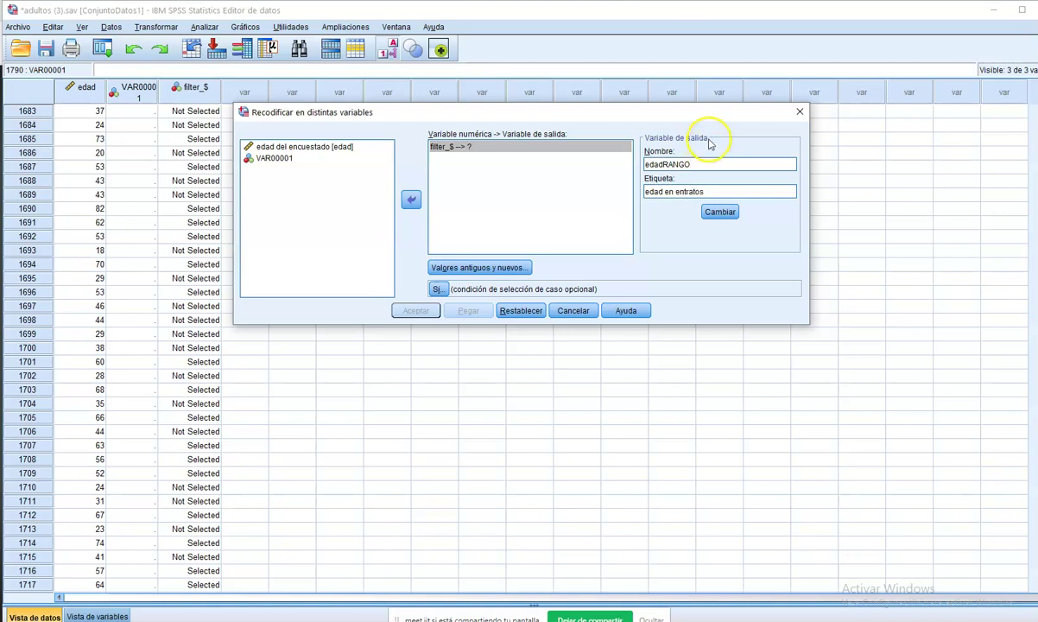
click(716, 211)
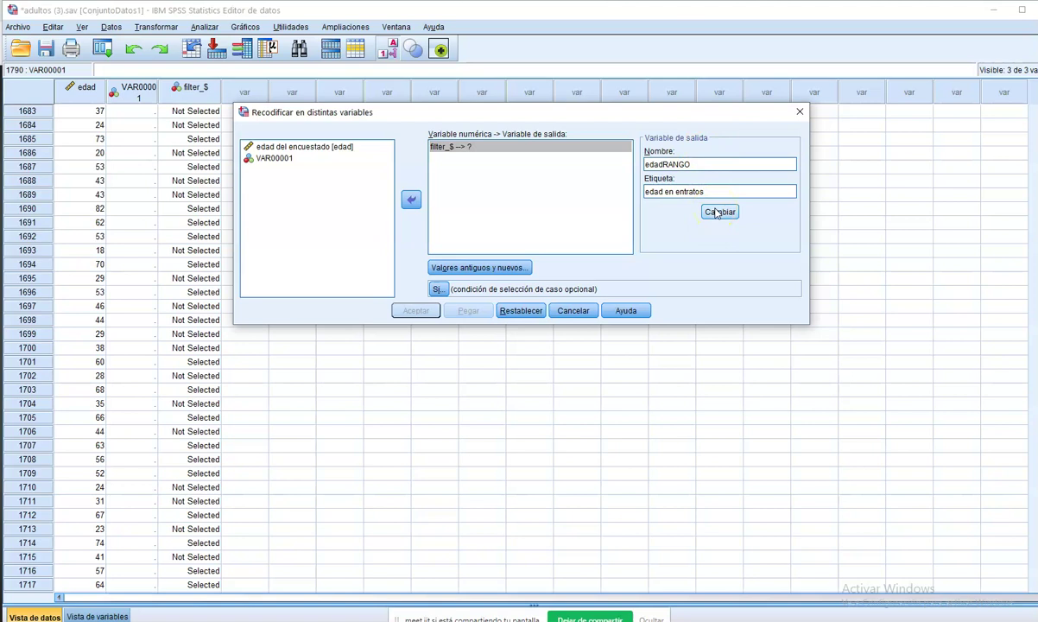
Open the recode's old and new values definition and go over the single-value and range options.
click(511, 269)
drag(458, 105, 579, 24)
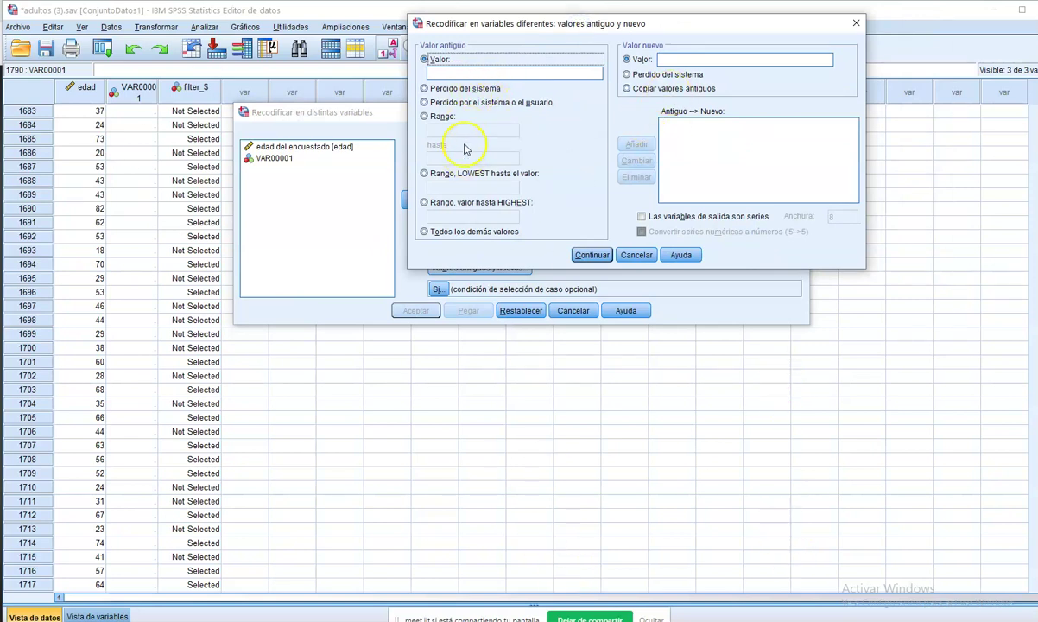
click(441, 116)
click(422, 59)
click(424, 116)
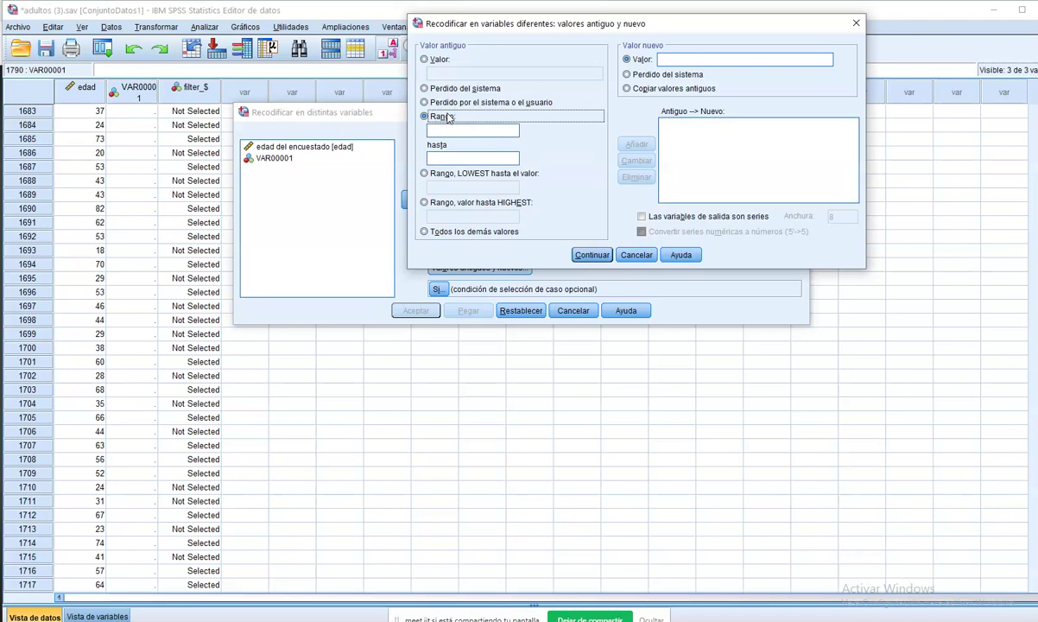
click(439, 60)
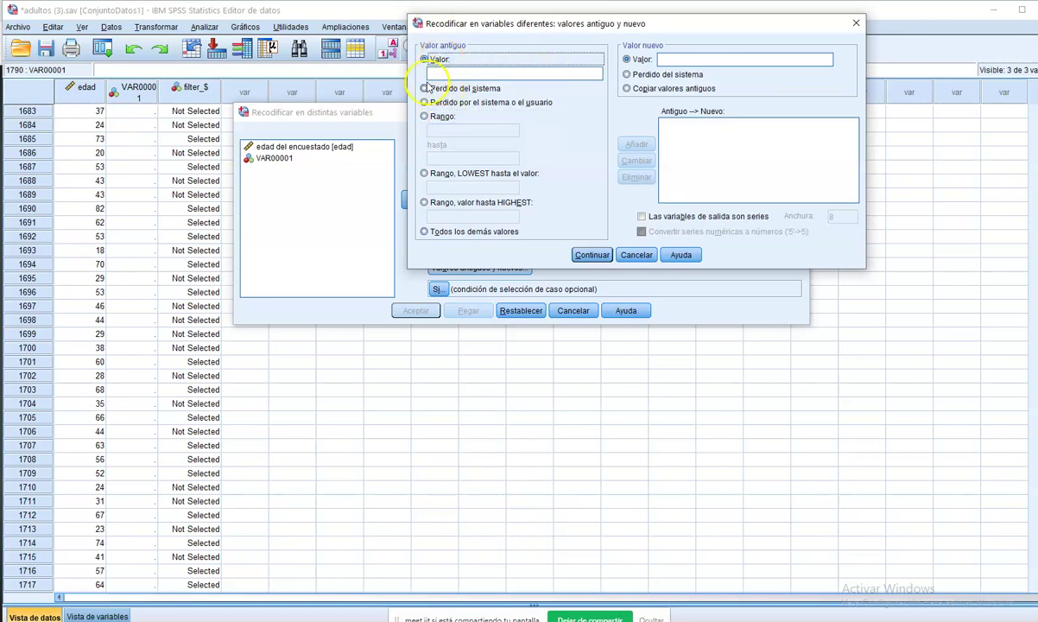
click(435, 73)
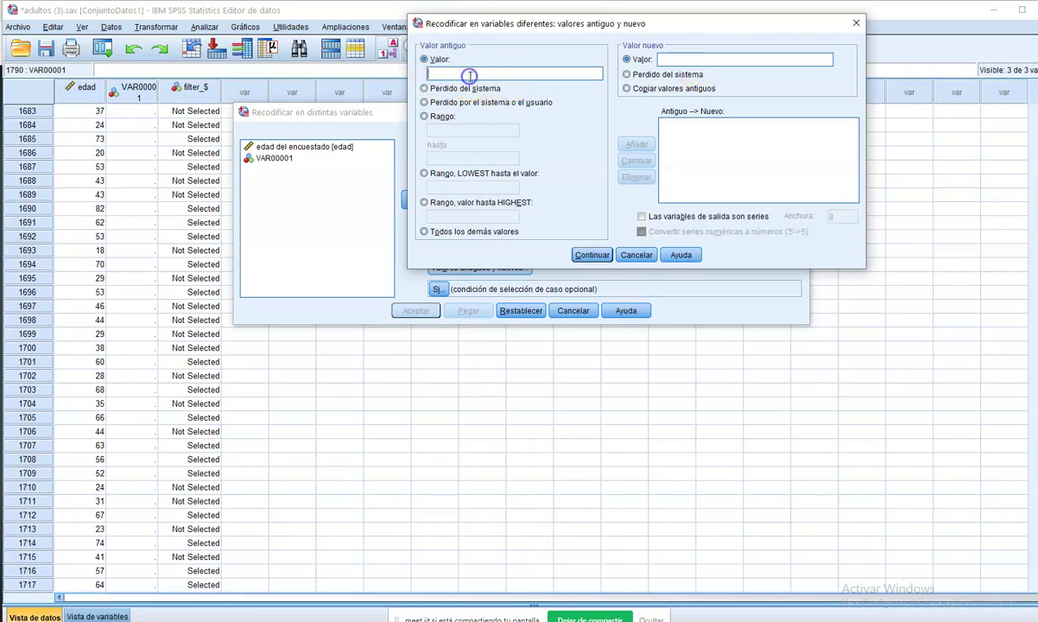
click(682, 59)
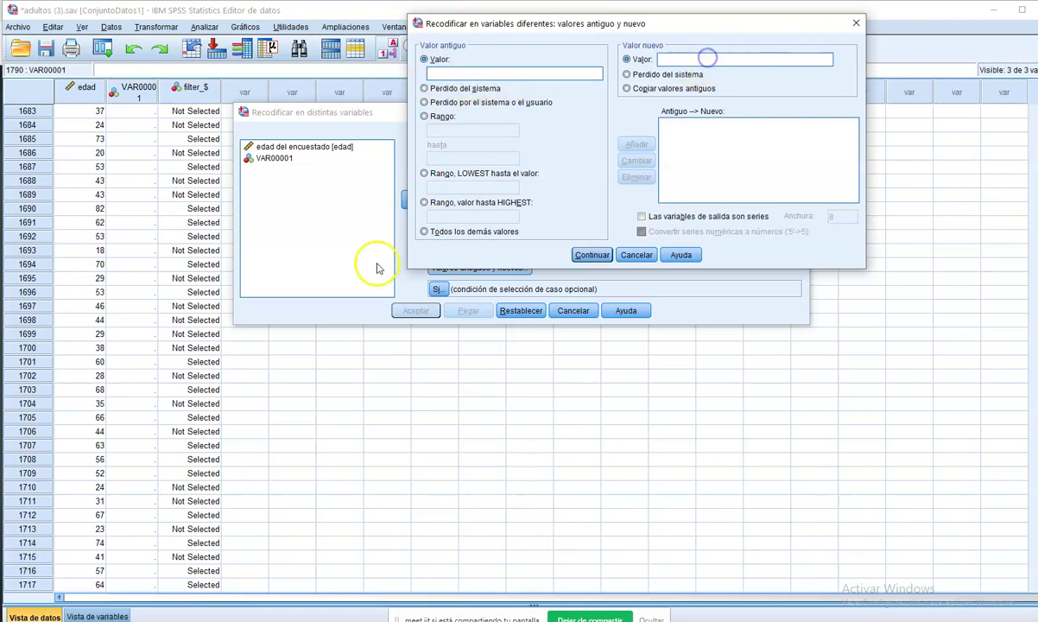
Add a recode rule that maps the old range 16 through 25 to the new value 1.
click(424, 116)
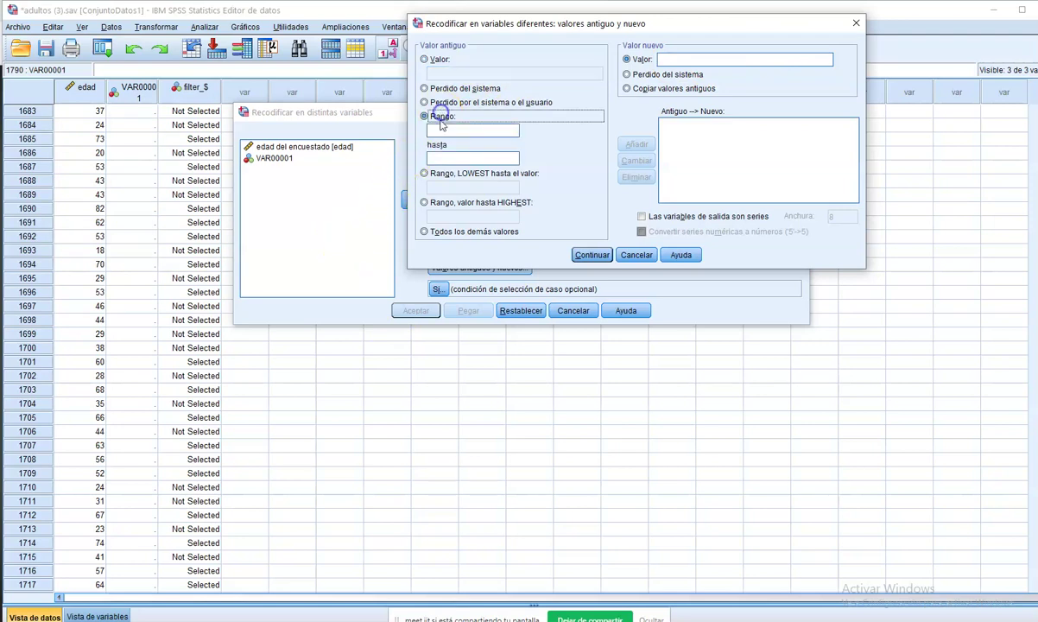
click(443, 131)
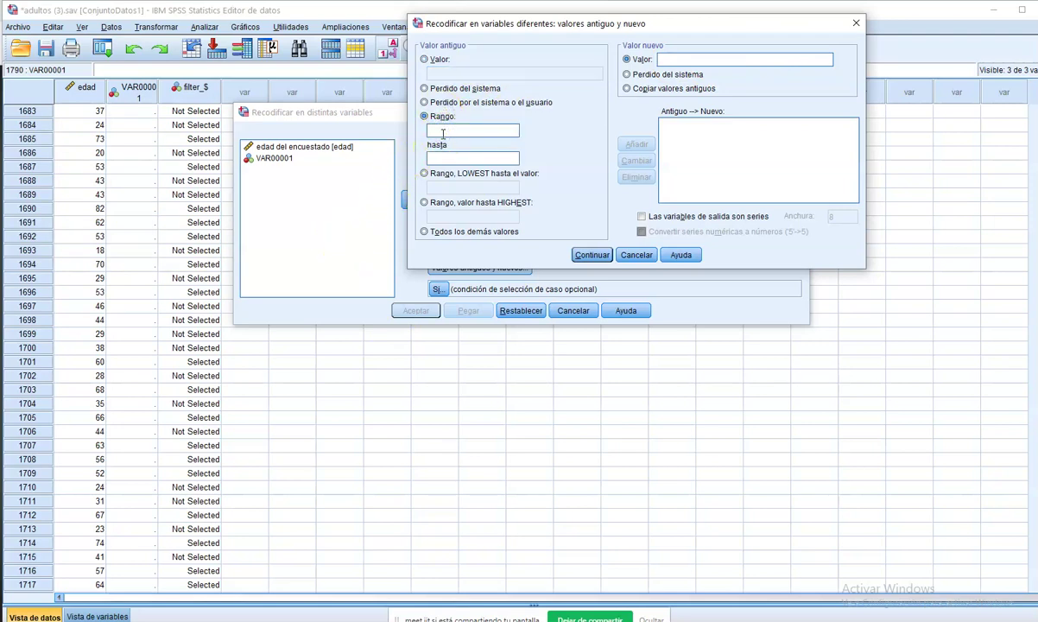
text(16)
click(443, 155)
text(25)
click(699, 59)
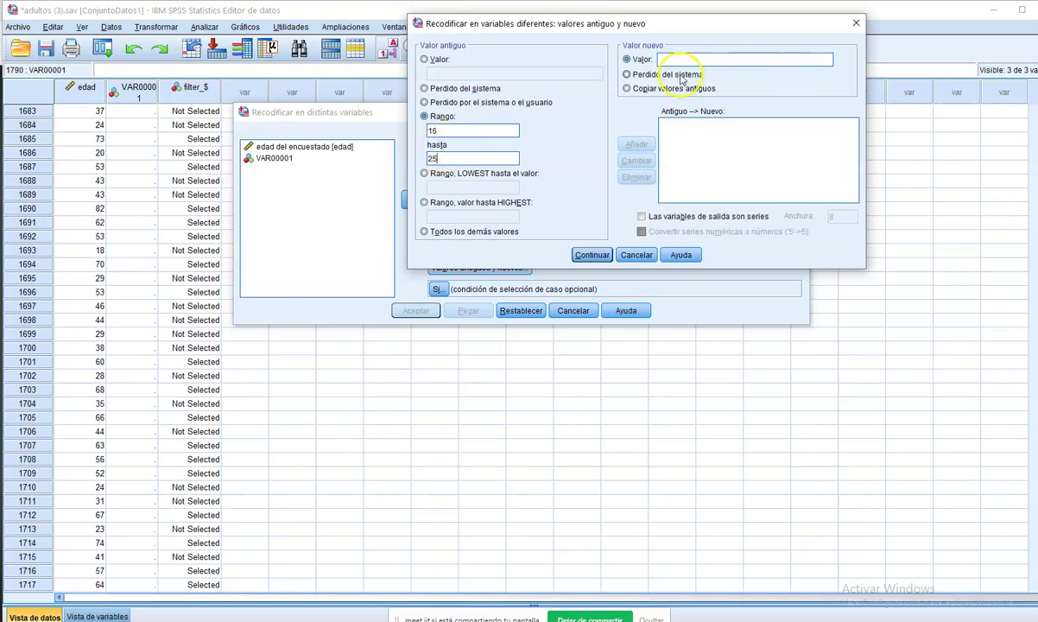
text(1)
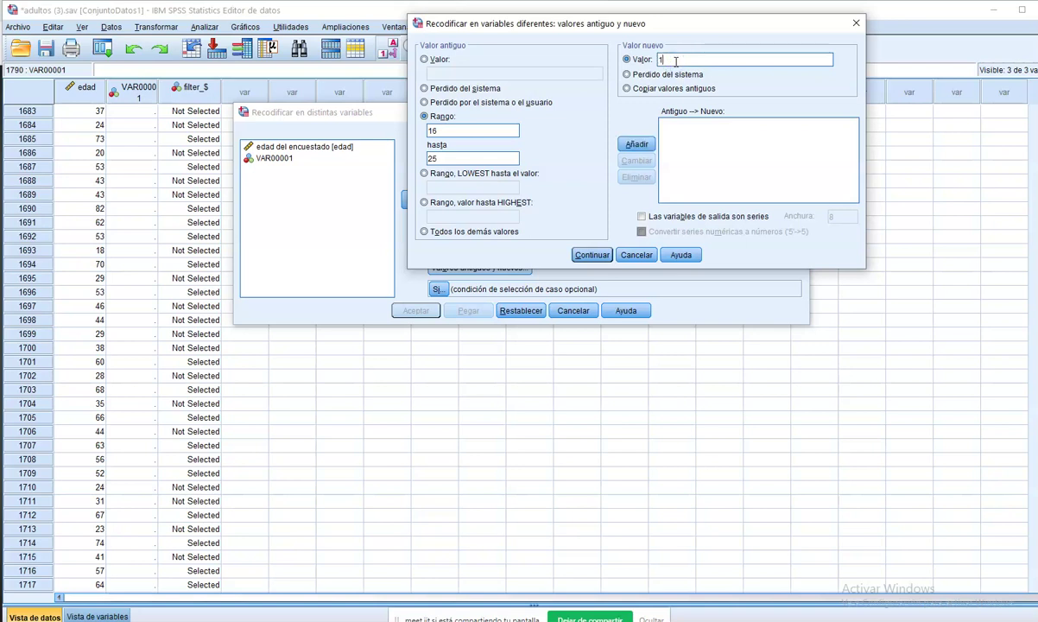
click(432, 130)
text(16)
click(432, 158)
click(681, 59)
click(639, 143)
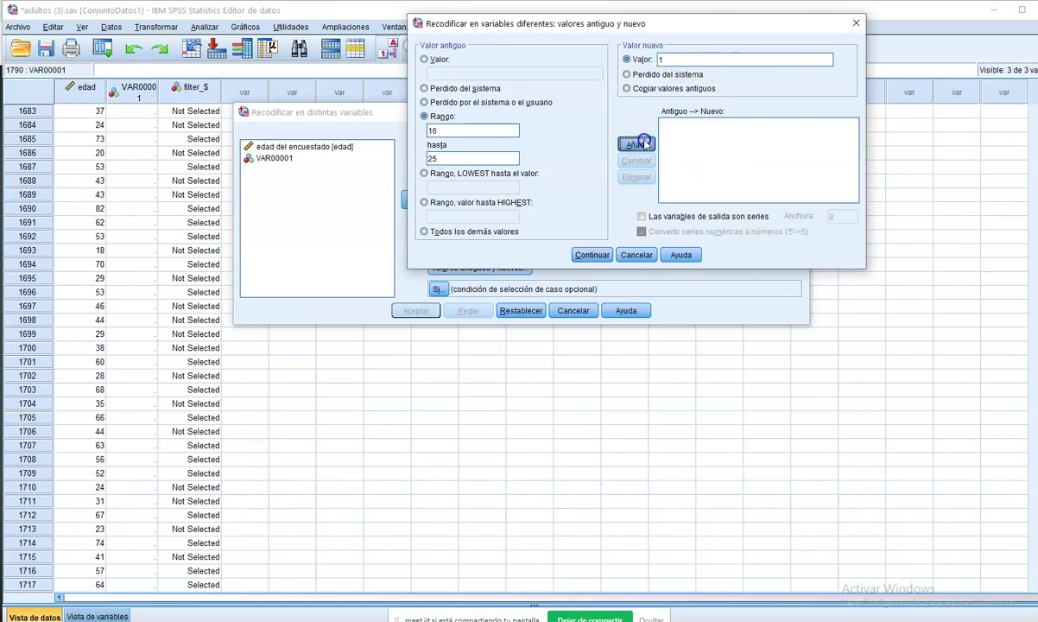
Add a recode rule that maps the old range 26 through 45 to the new value 2.
click(465, 128)
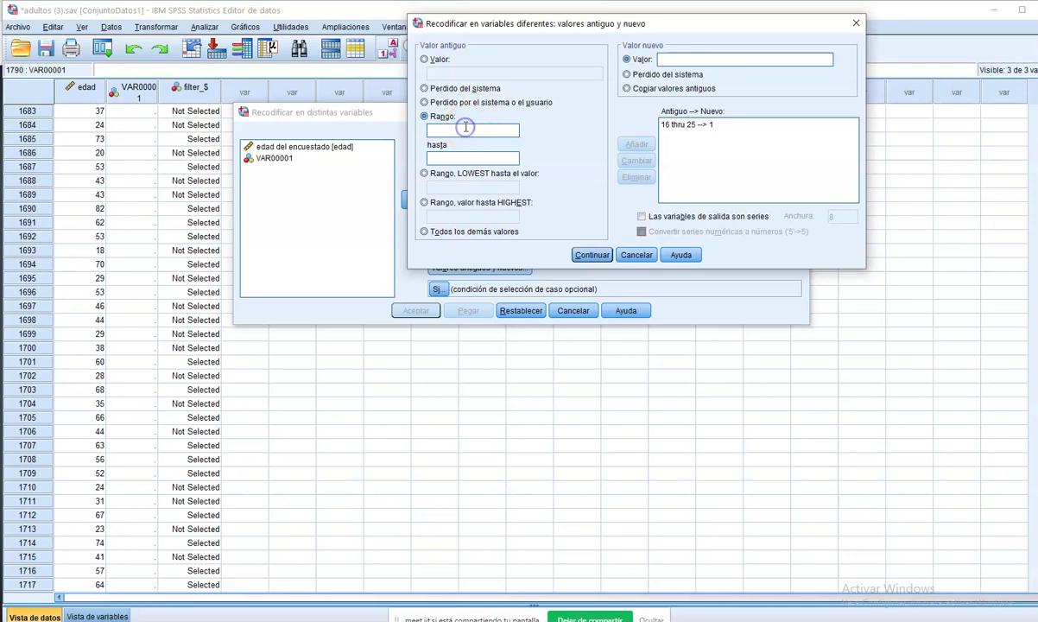
text(26)
click(481, 157)
text(45)
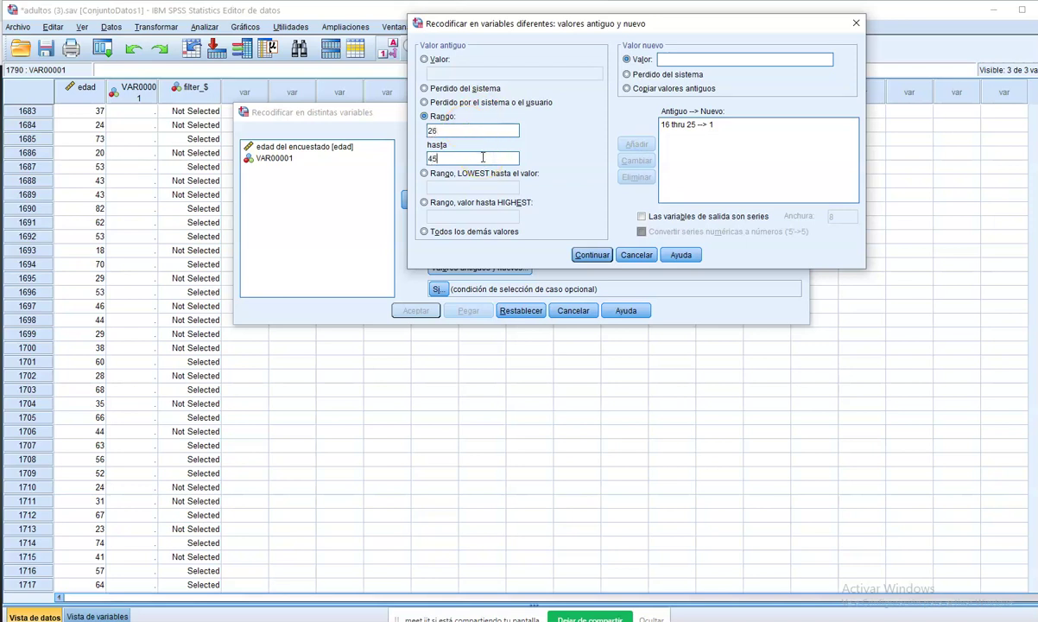
click(508, 173)
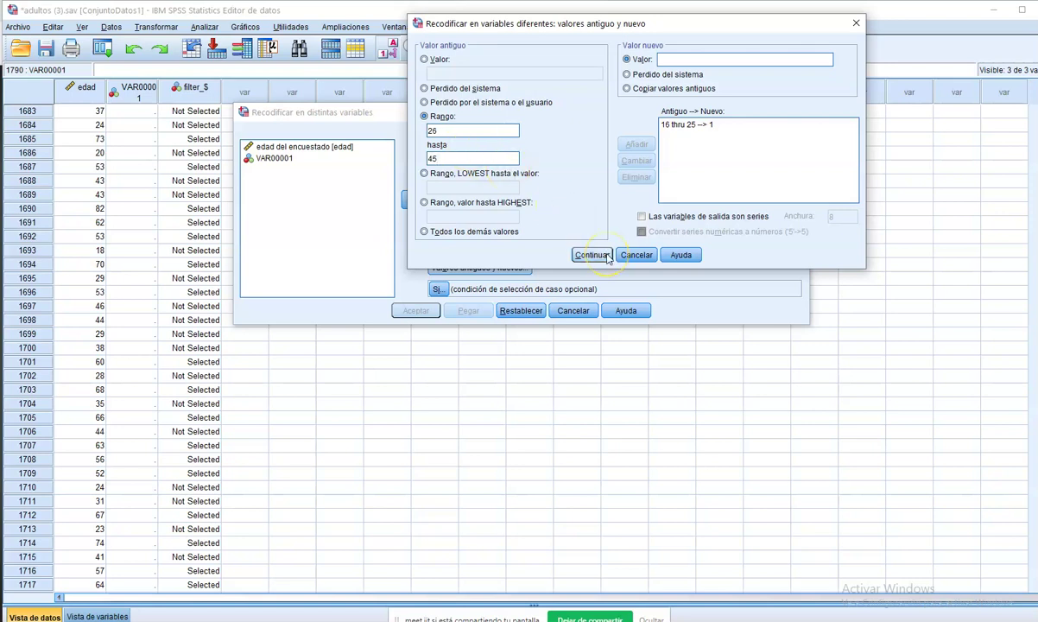
click(677, 58)
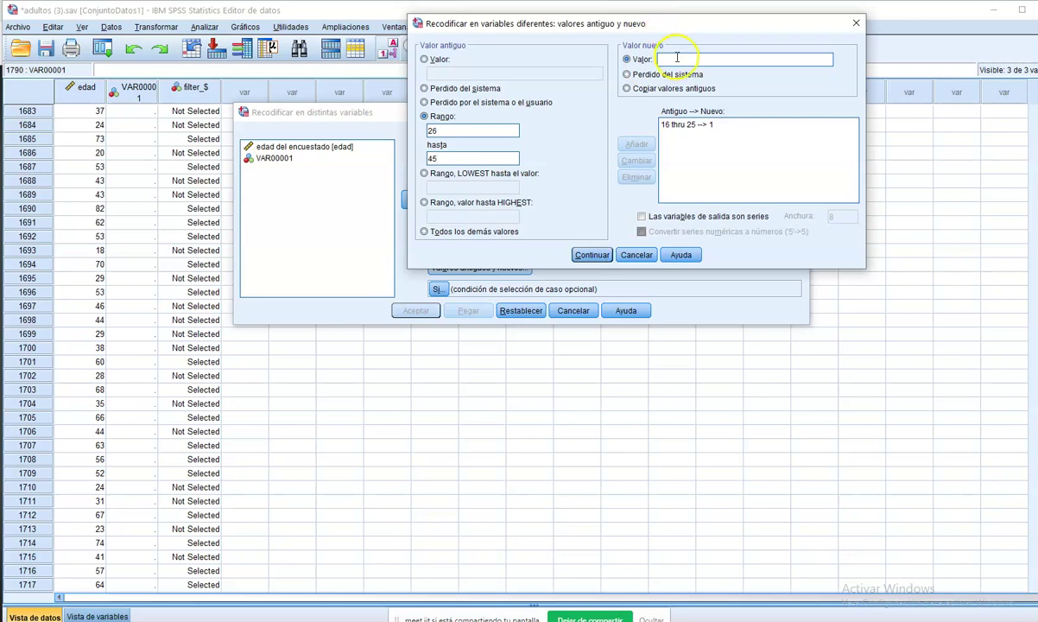
text(2)
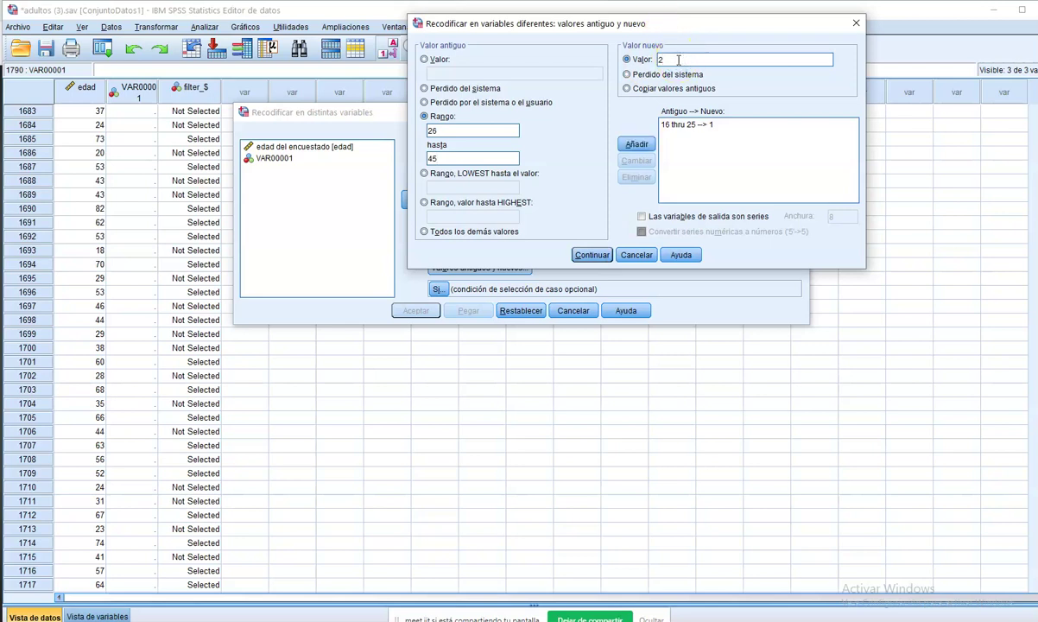
click(646, 146)
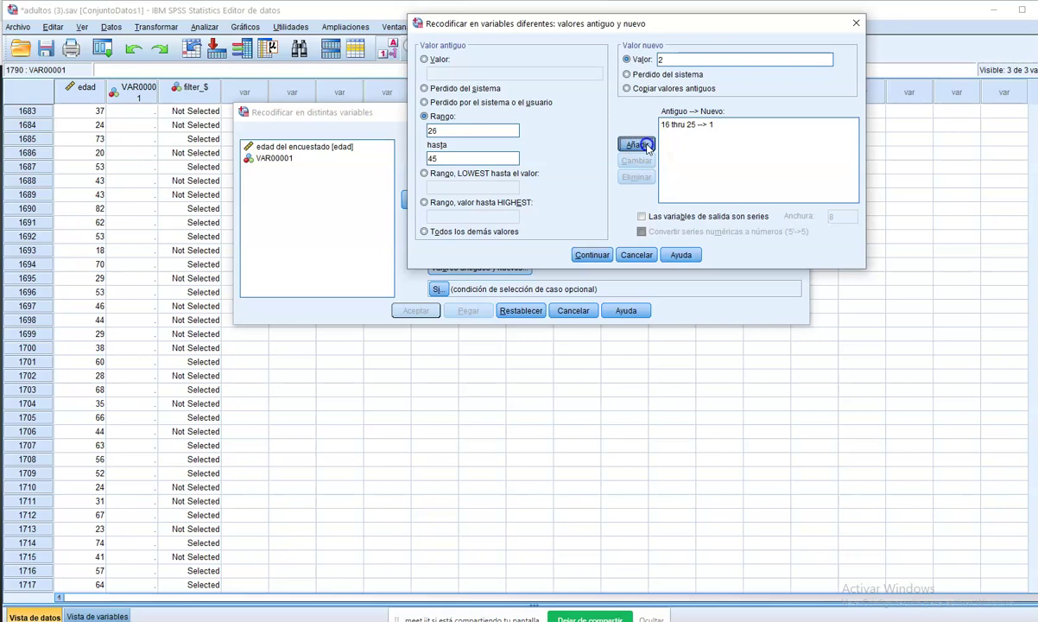
Add a recode rule that maps the old range 46 through 199 to the new value 3.
click(466, 129)
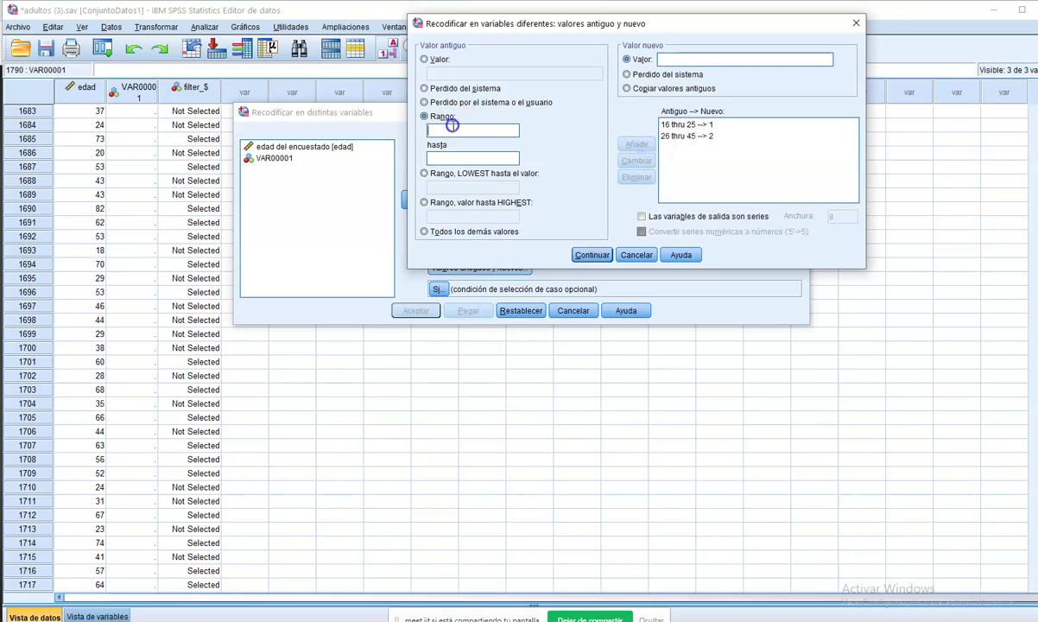
text(46)
click(449, 158)
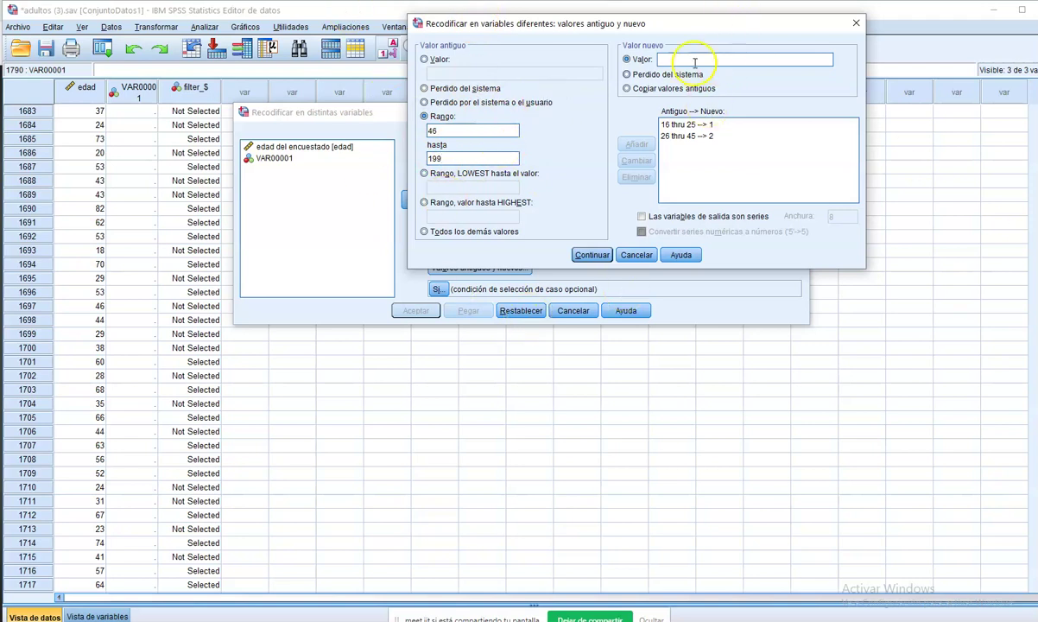
text(3)
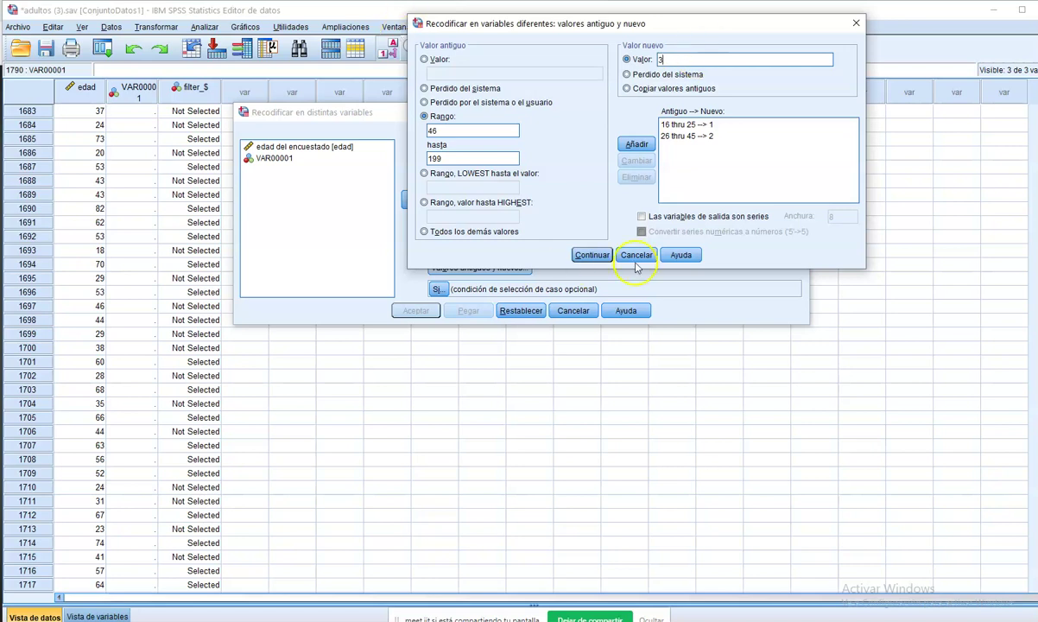
click(631, 145)
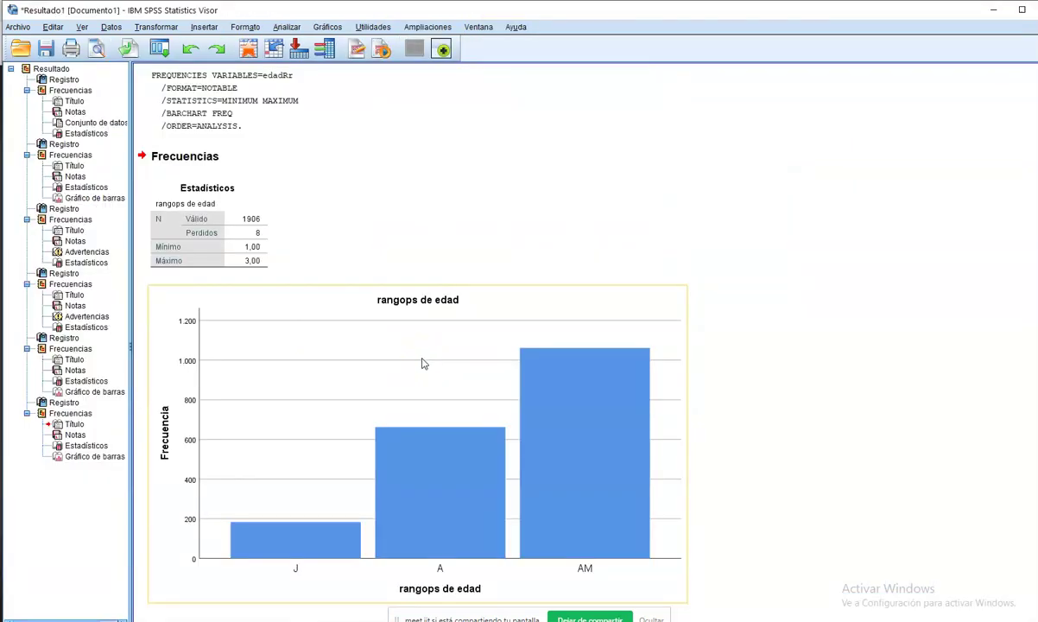
Look over the edadRr frequencies output, and delete the edadRANGO variable in the data editor.
scroll(421, 364, up, 10)
scroll(758, 149, down, 7)
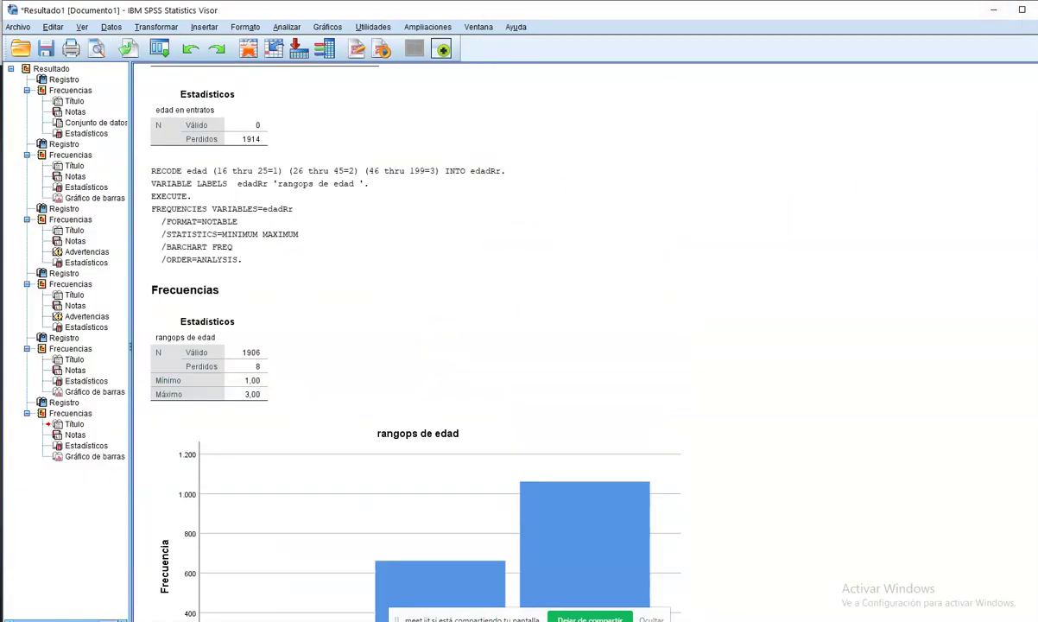
click(993, 9)
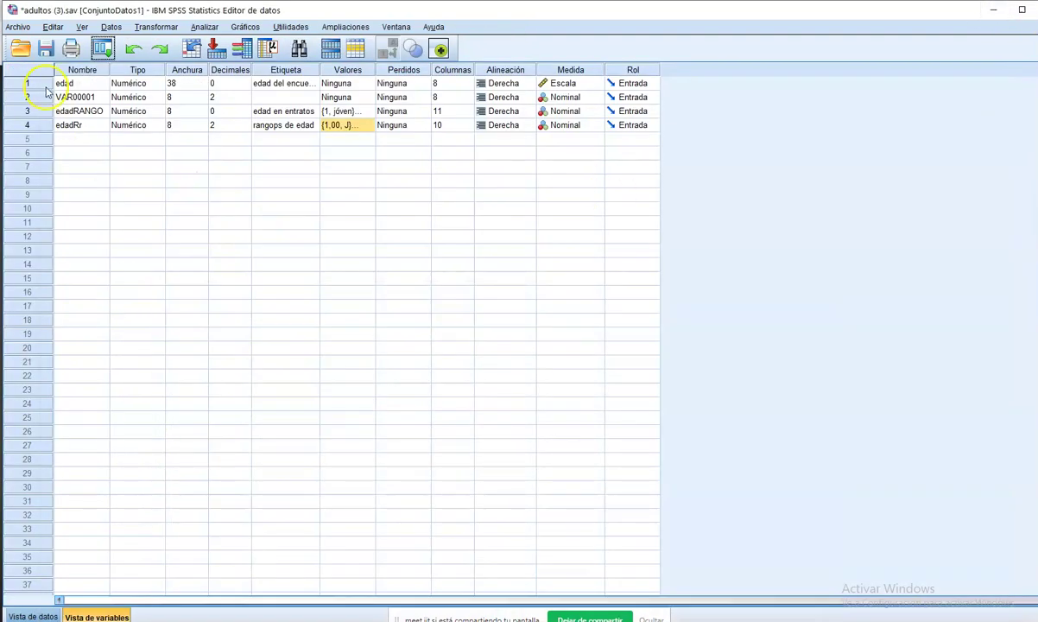
click(35, 110)
right_click(36, 110)
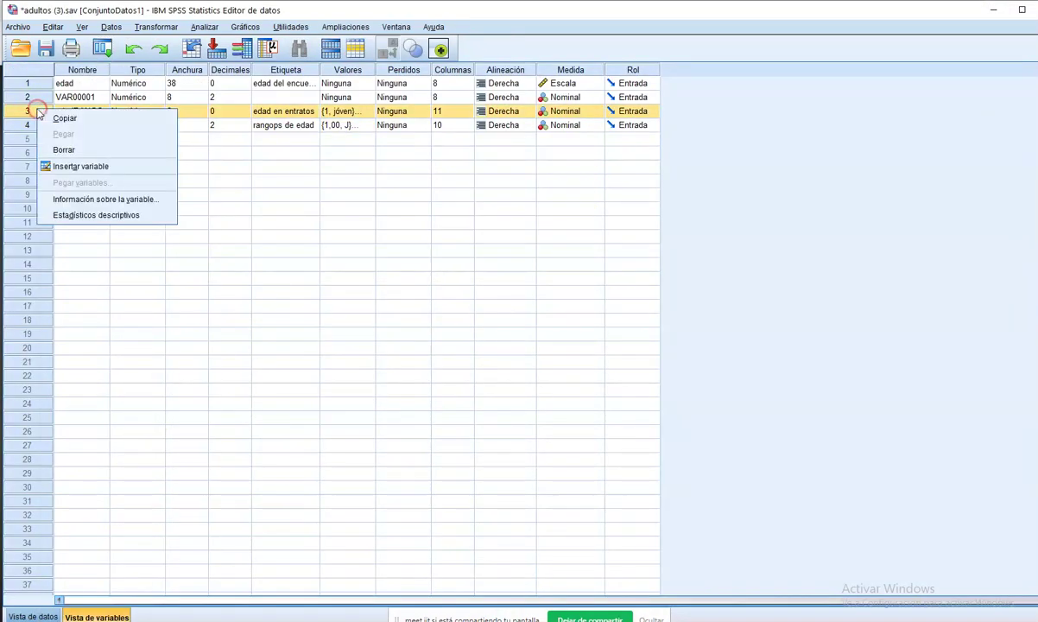
click(100, 151)
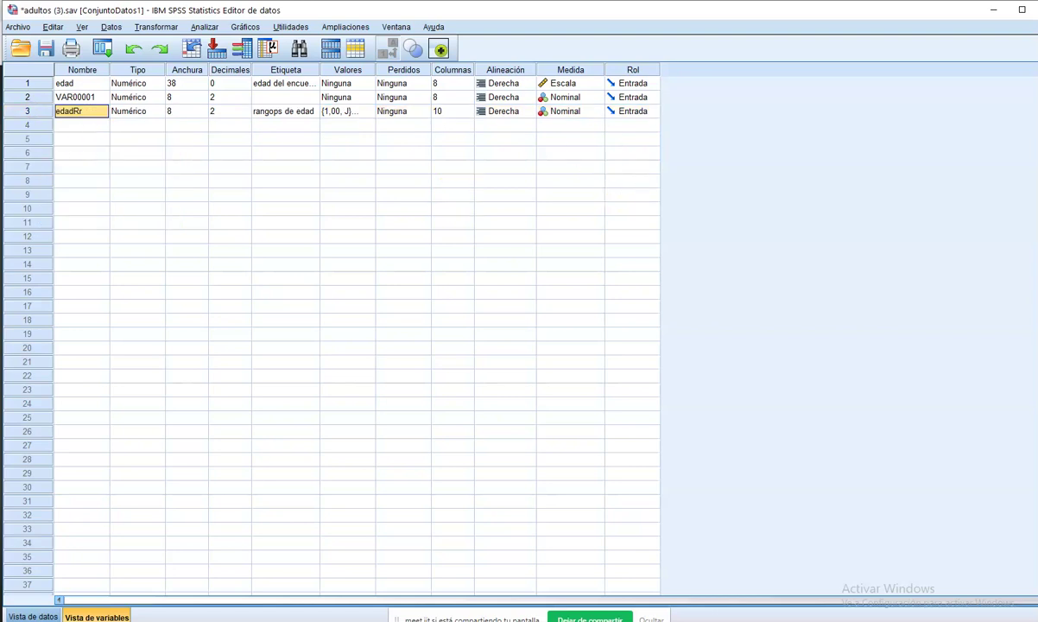
Inspect the value labels defined for edadRr and close them without changes.
click(43, 111)
click(35, 616)
click(97, 617)
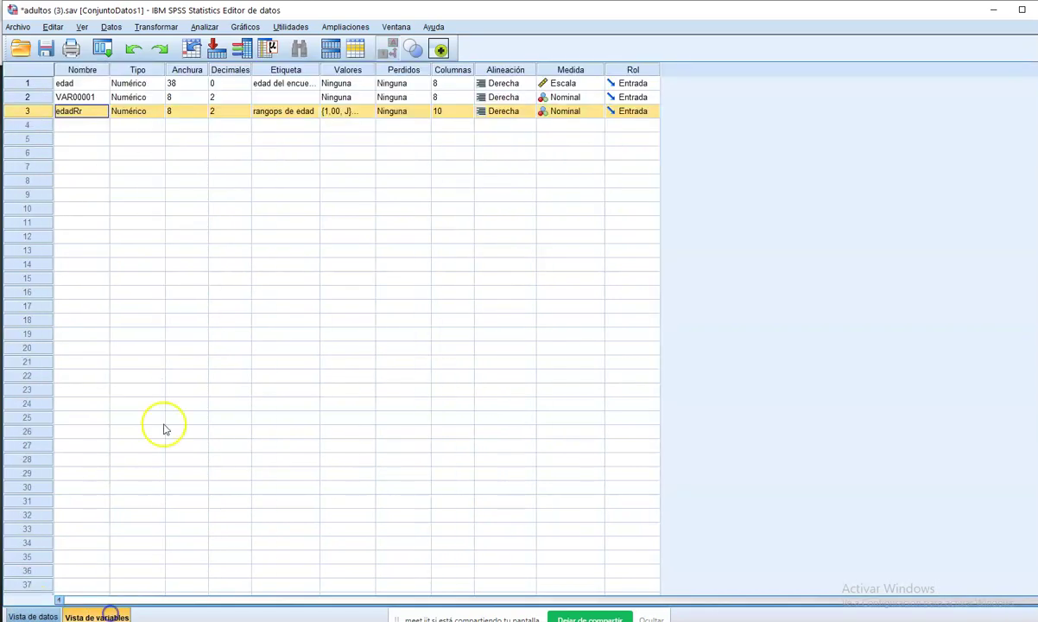
click(289, 118)
click(354, 111)
click(364, 112)
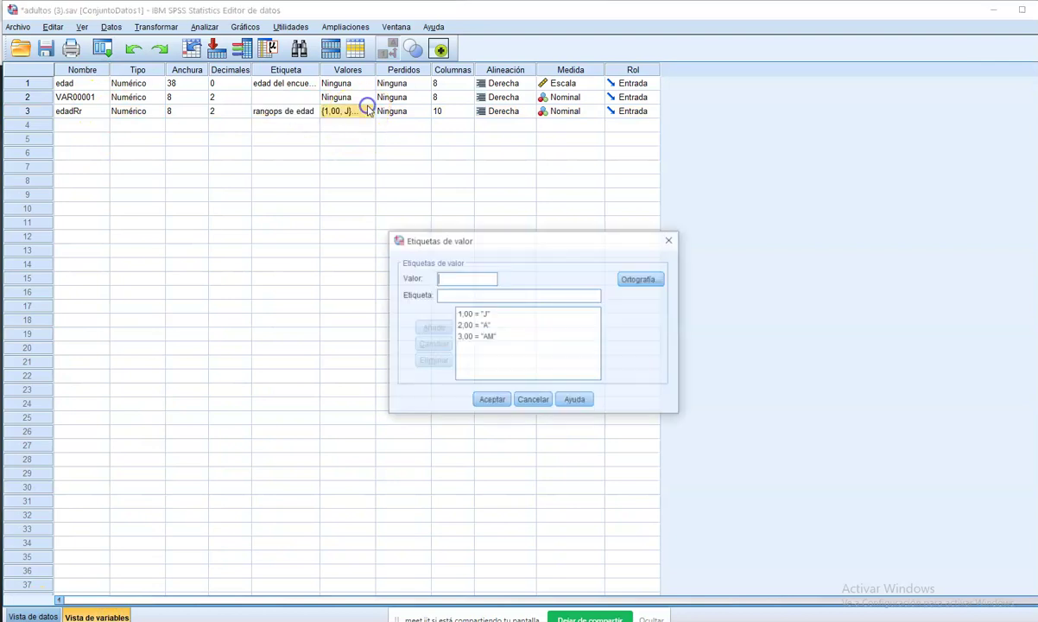
click(467, 313)
click(451, 294)
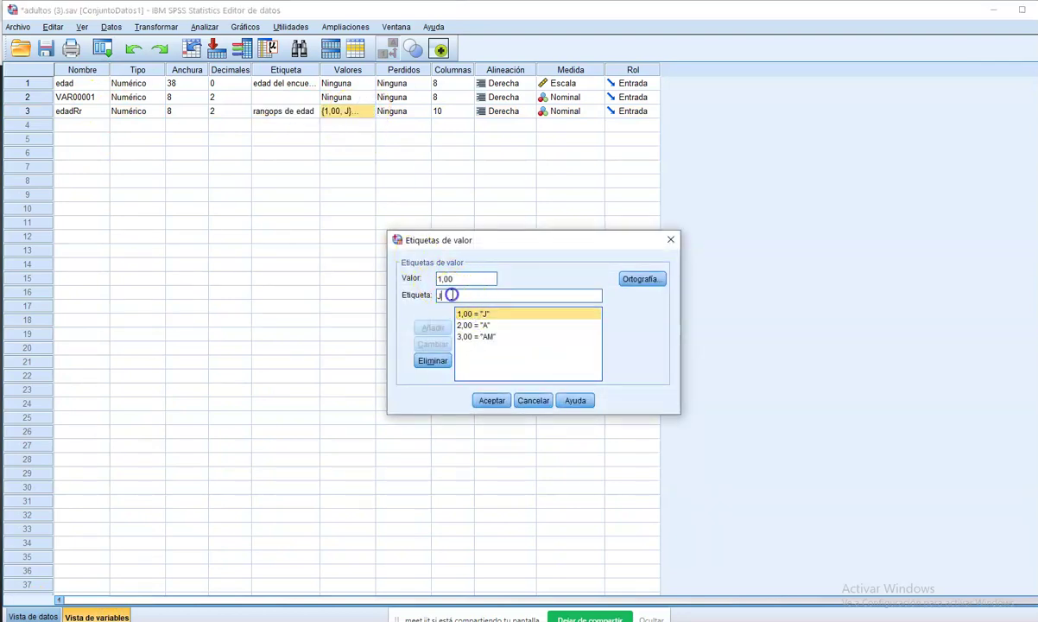
click(531, 399)
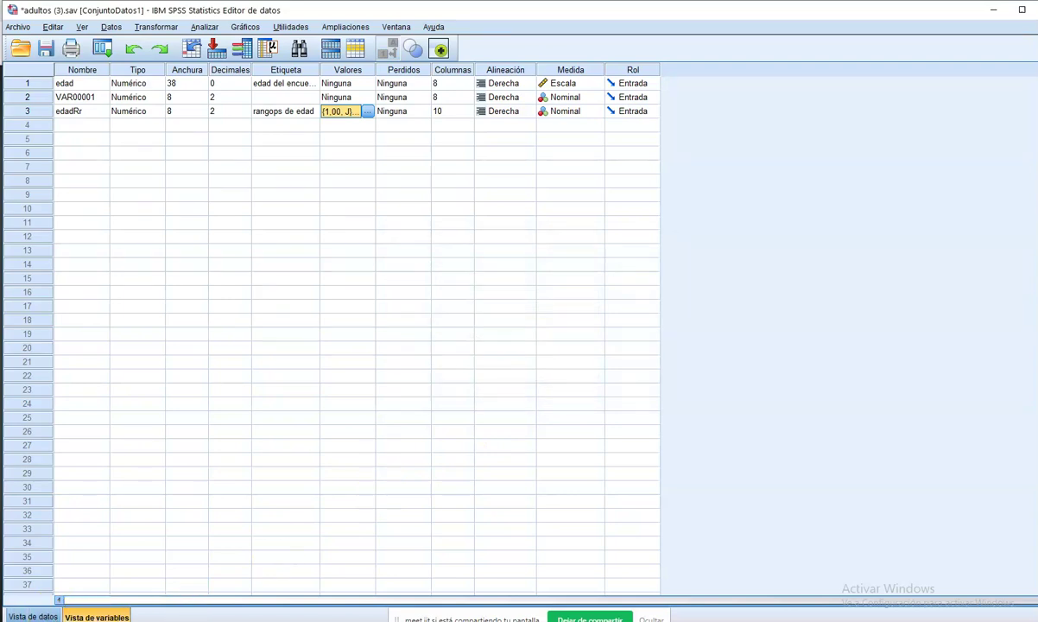
Compare the edadRr bar chart showing numeric codes with the one showing value labels, and return to the data editor.
click(336, 604)
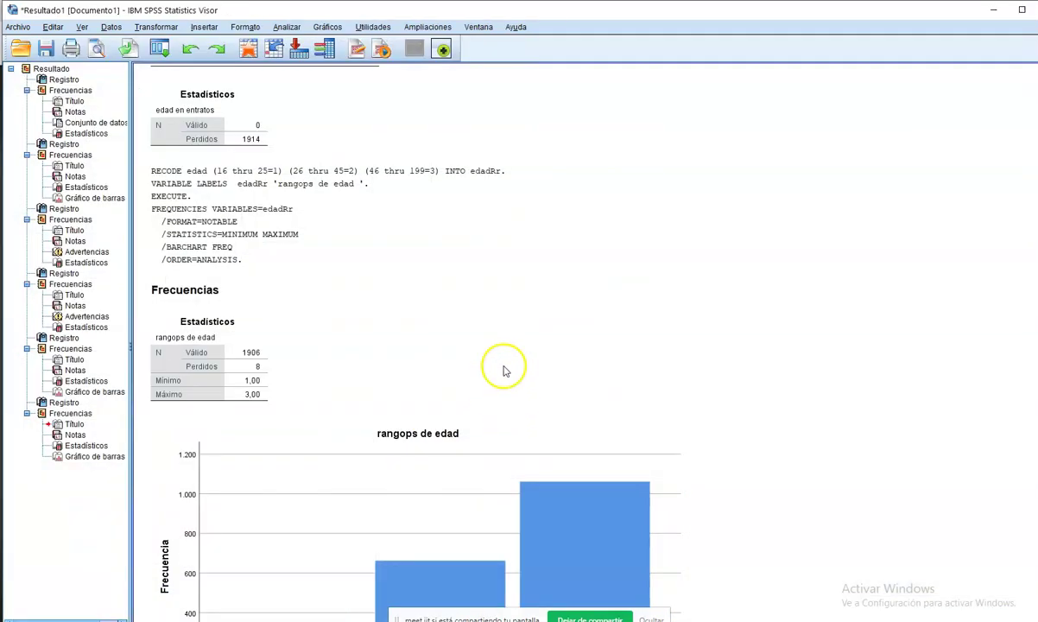
scroll(505, 358, down, 3)
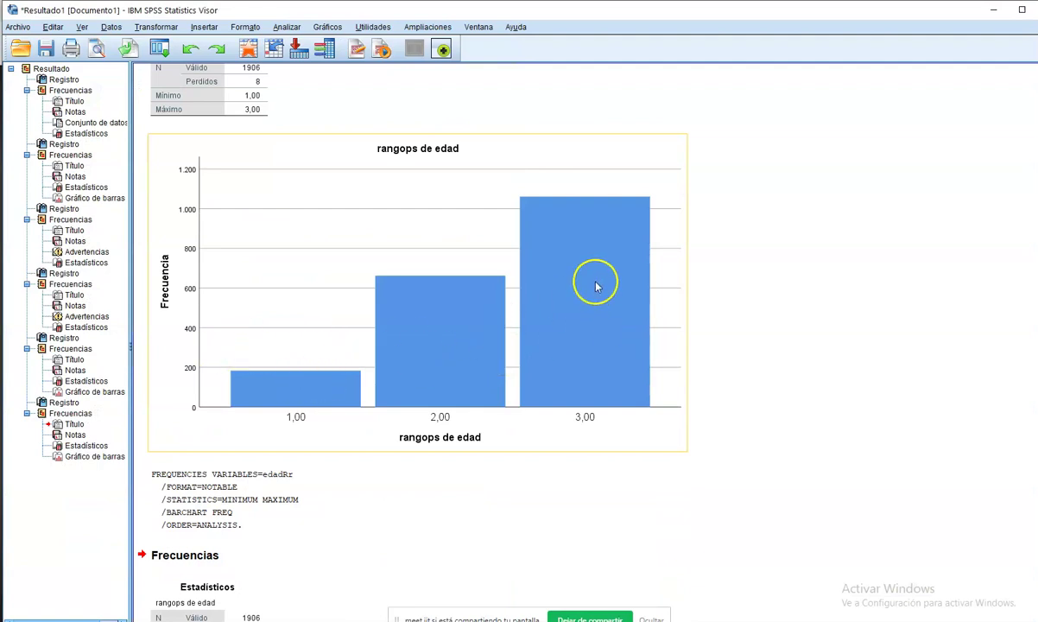
scroll(501, 380, down, 5)
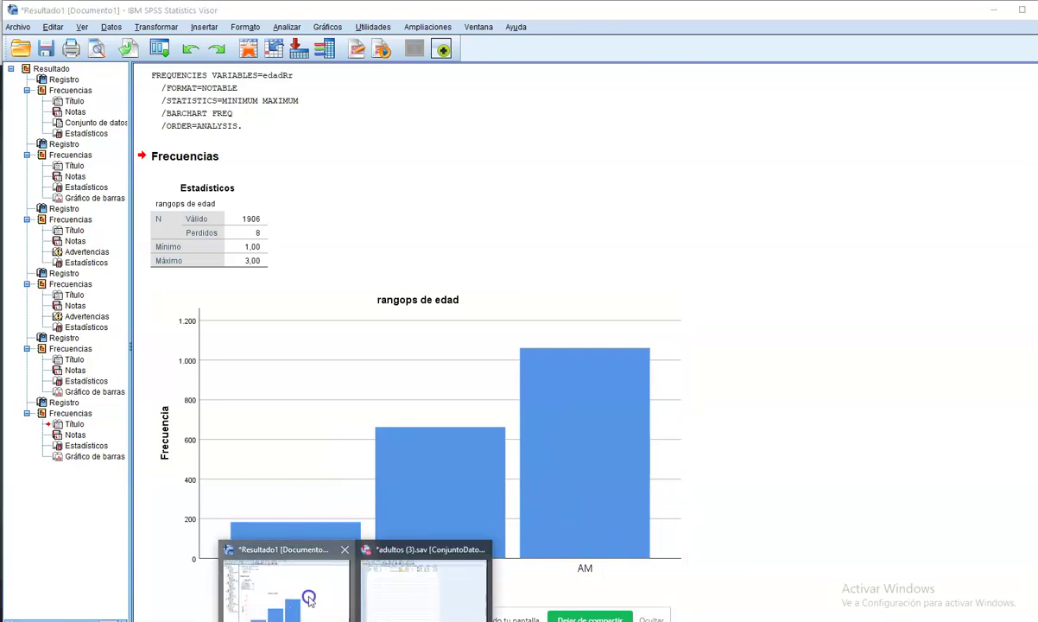
click(406, 605)
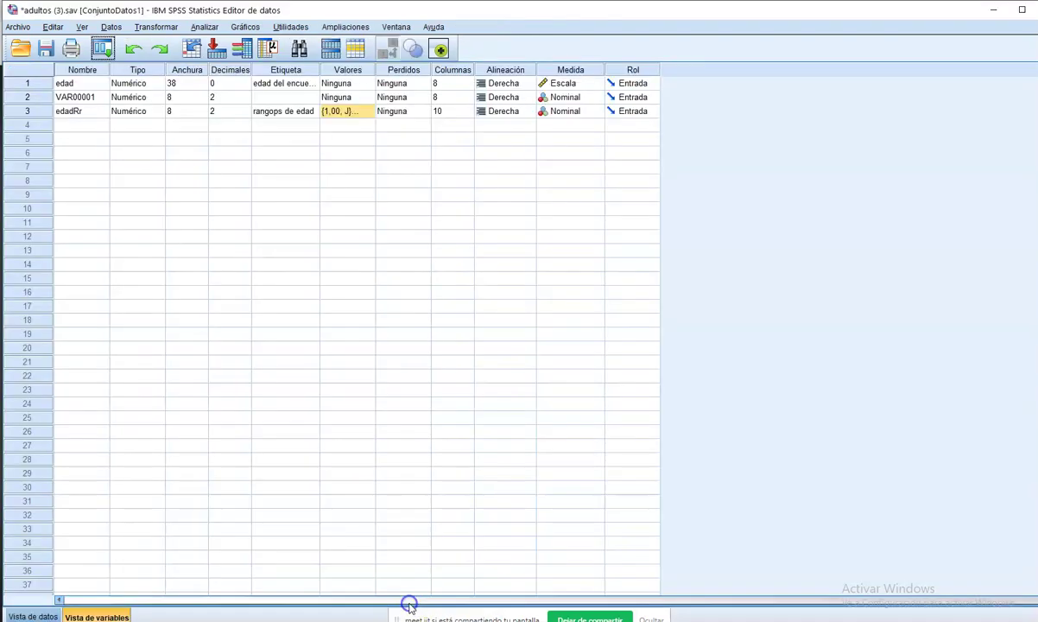
Open the value labels of edadRr and change the label for value 1,00 to "Joven".
click(286, 112)
click(331, 113)
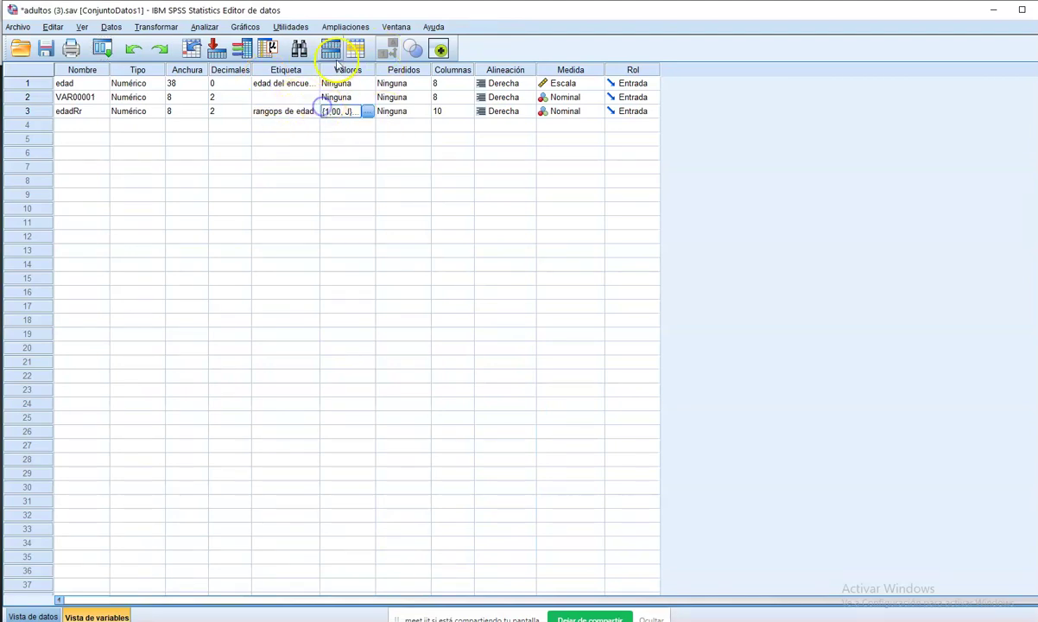
click(370, 113)
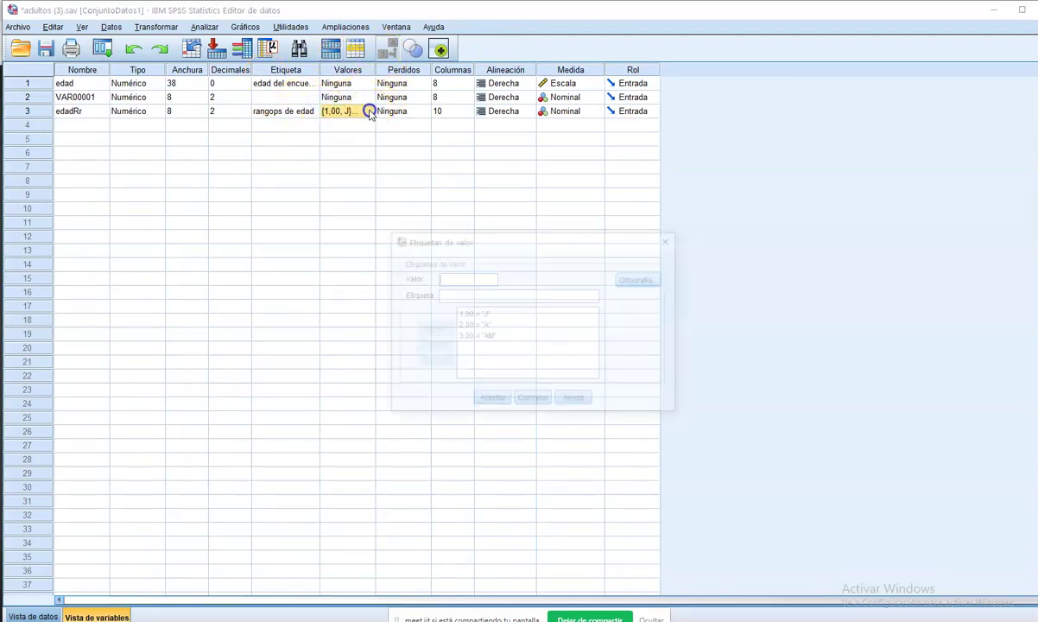
click(452, 279)
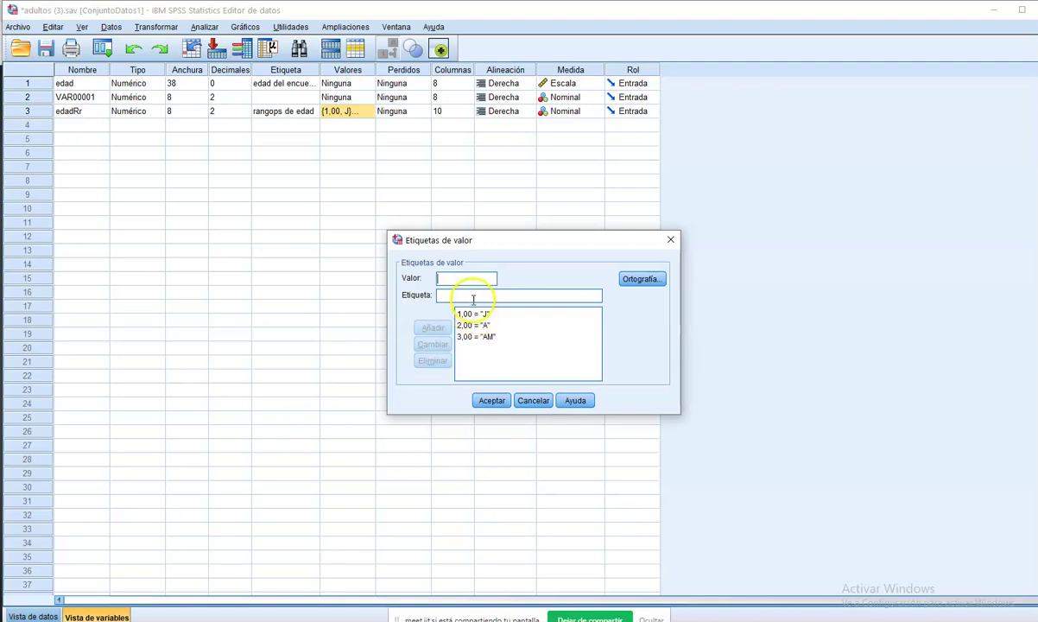
click(474, 313)
click(471, 295)
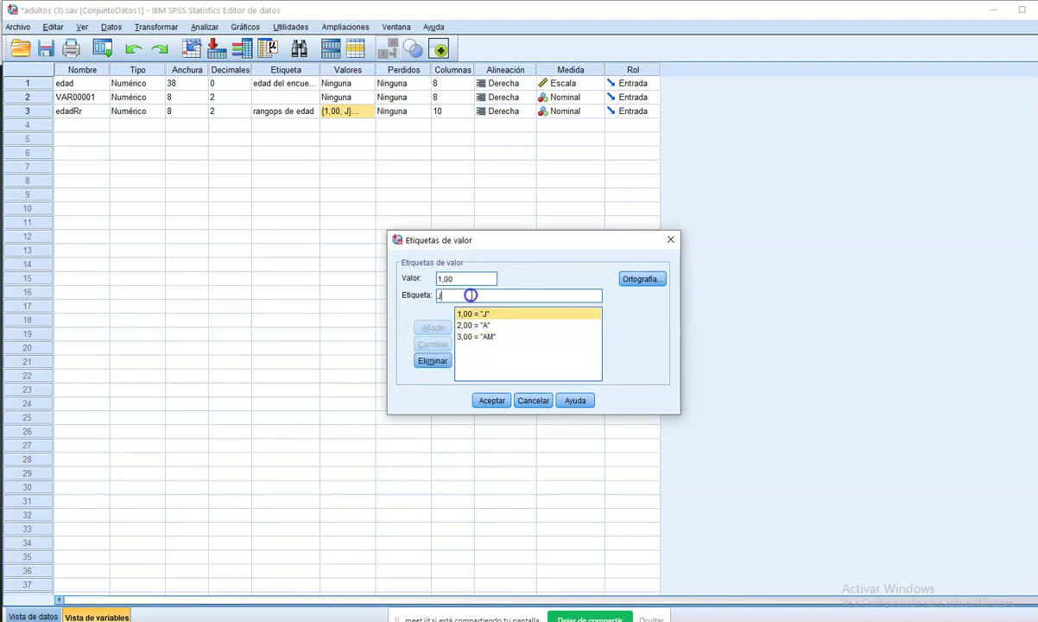
text(oven)
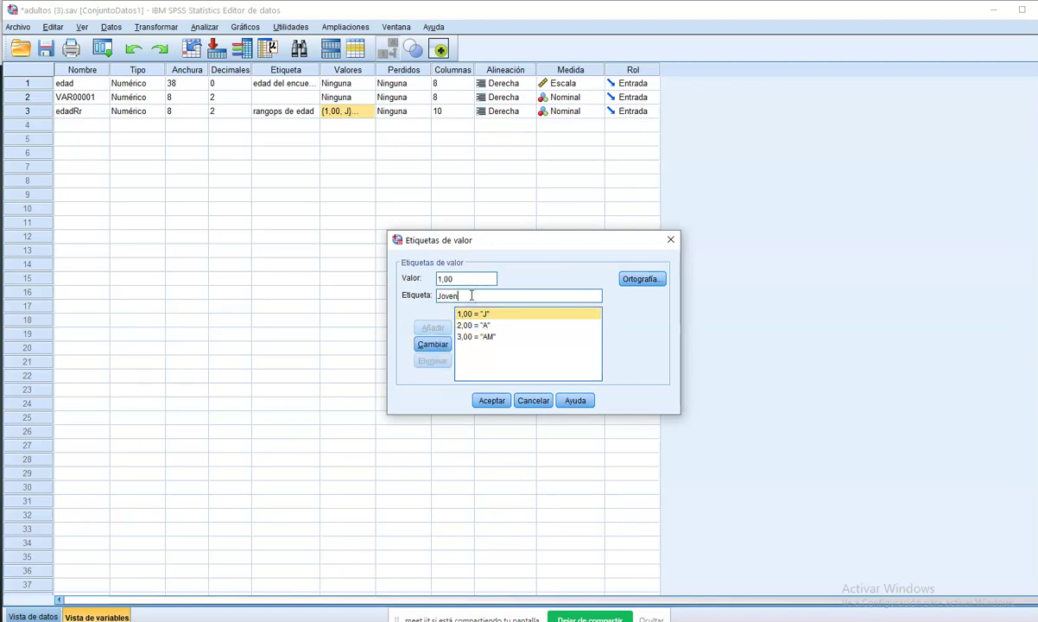
click(433, 344)
Change the edadRr label for value 2,00 to "Adulto".
click(478, 279)
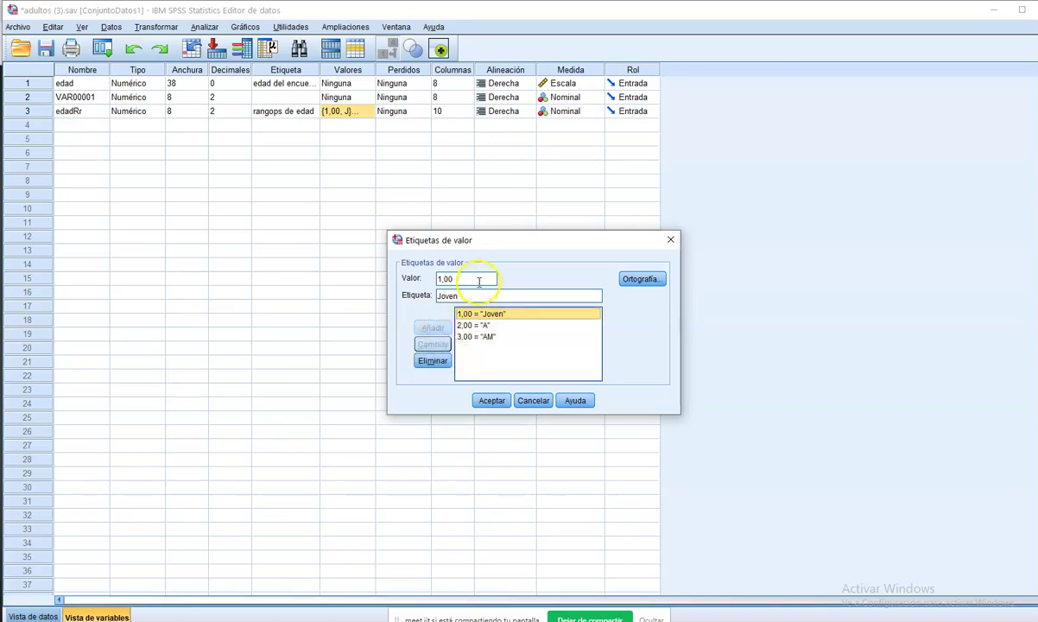
click(476, 336)
click(480, 324)
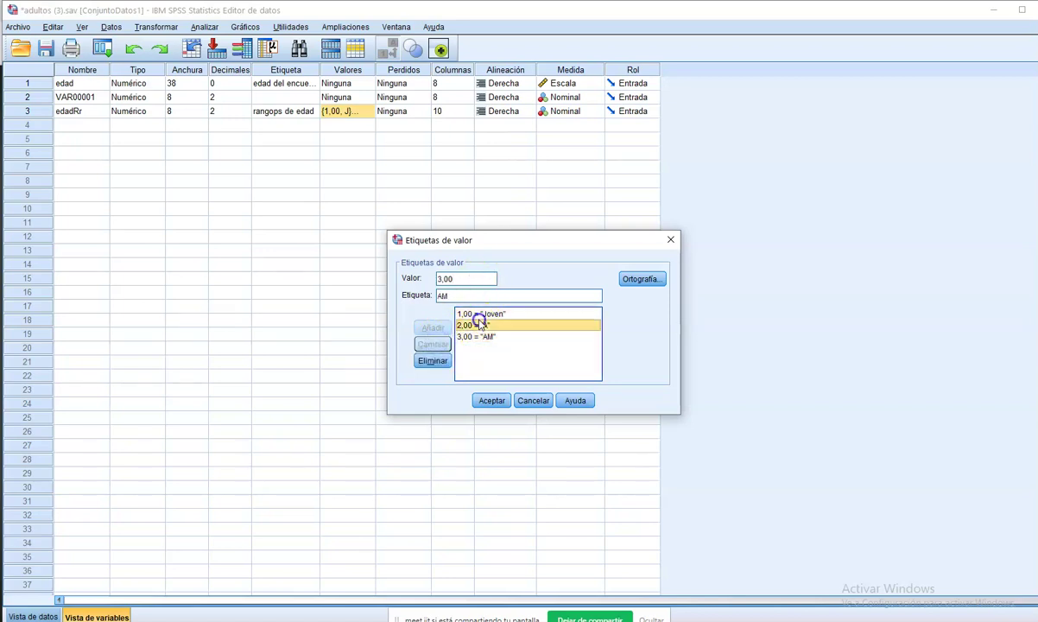
click(474, 293)
text(du)
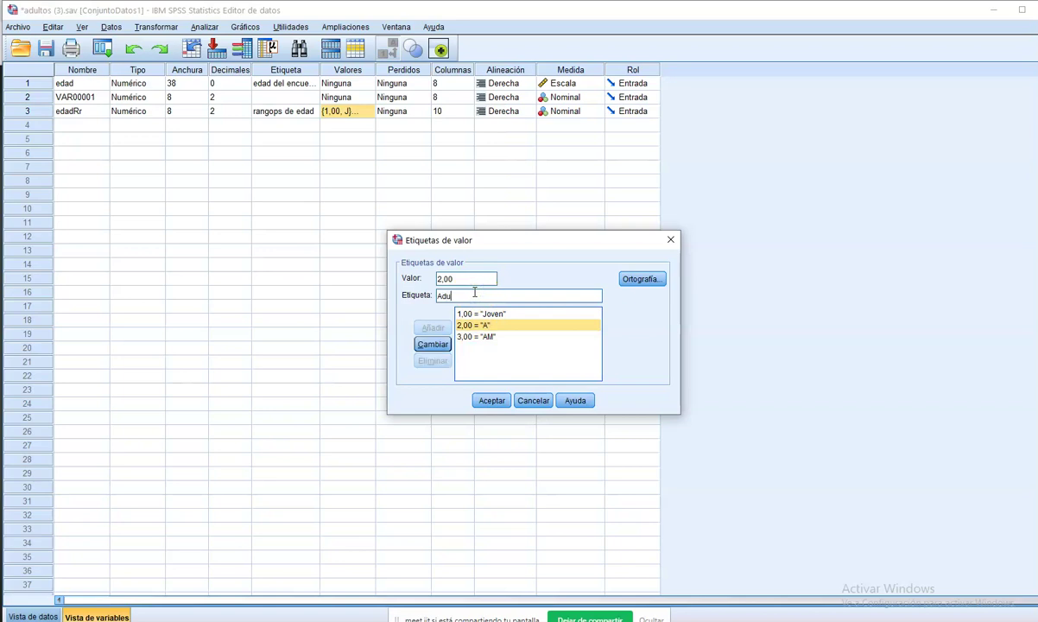
text(lto)
click(433, 343)
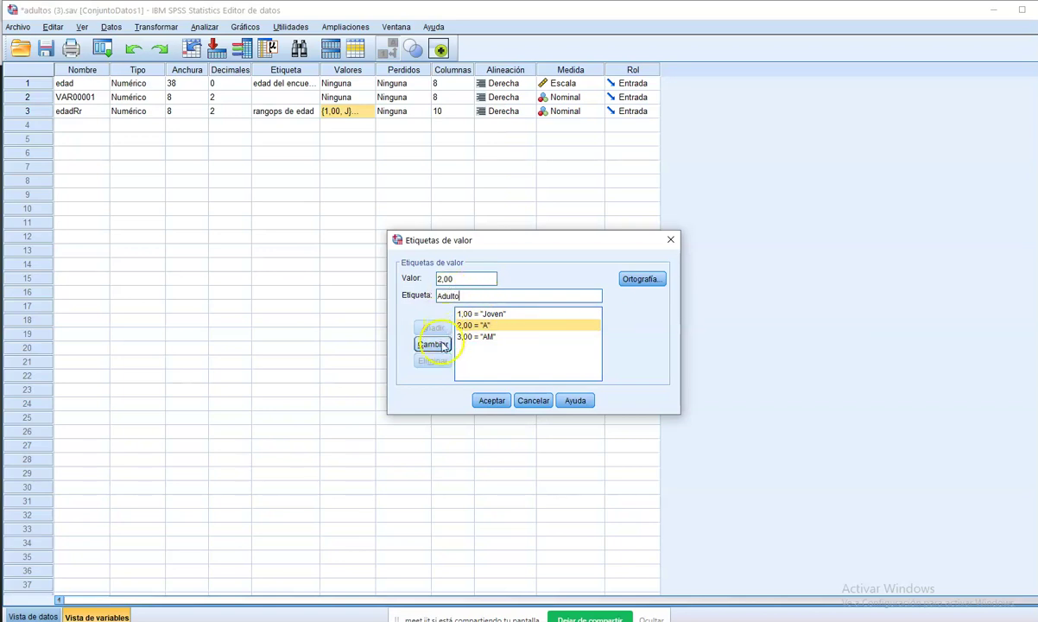
Change the edadRr label for value 3,00 to "A Maduro" and accept the value labels.
click(490, 336)
click(472, 295)
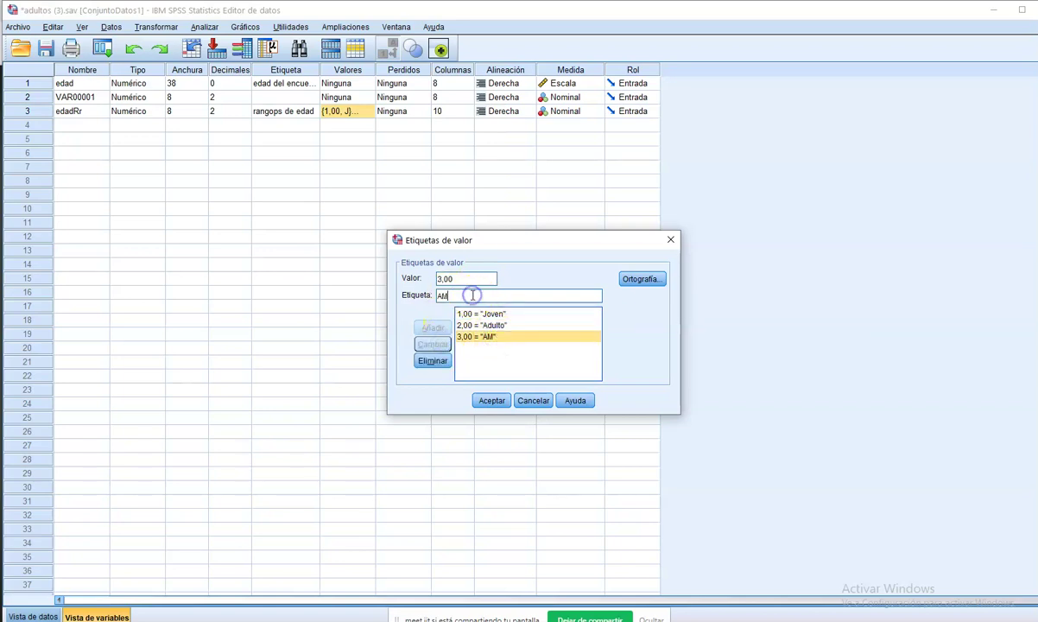
key(BackSpace)
key(BackSpace)
text(A)
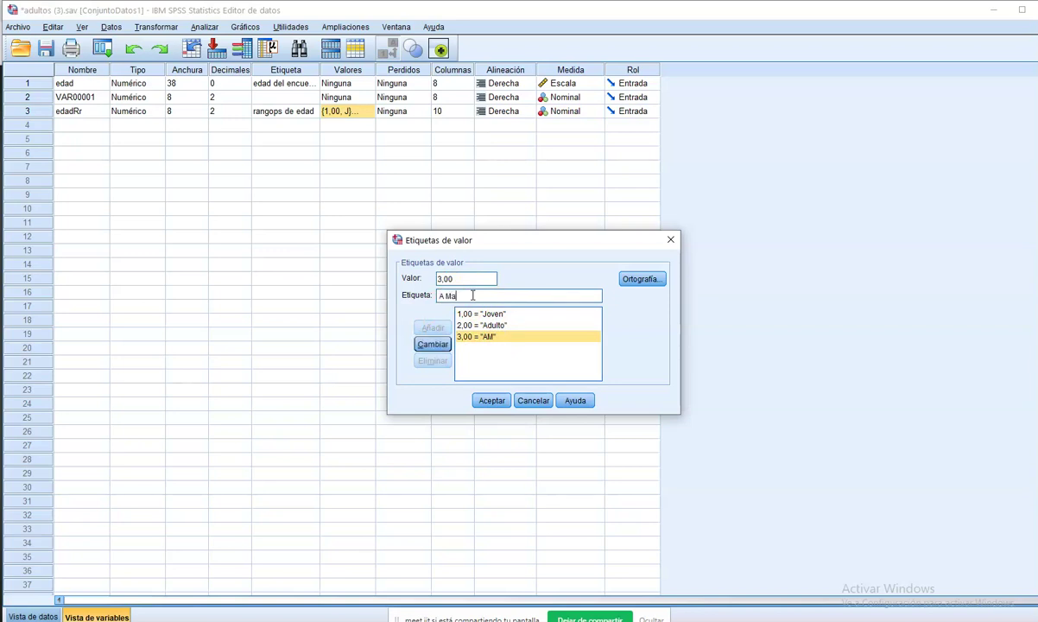
click(432, 346)
click(489, 399)
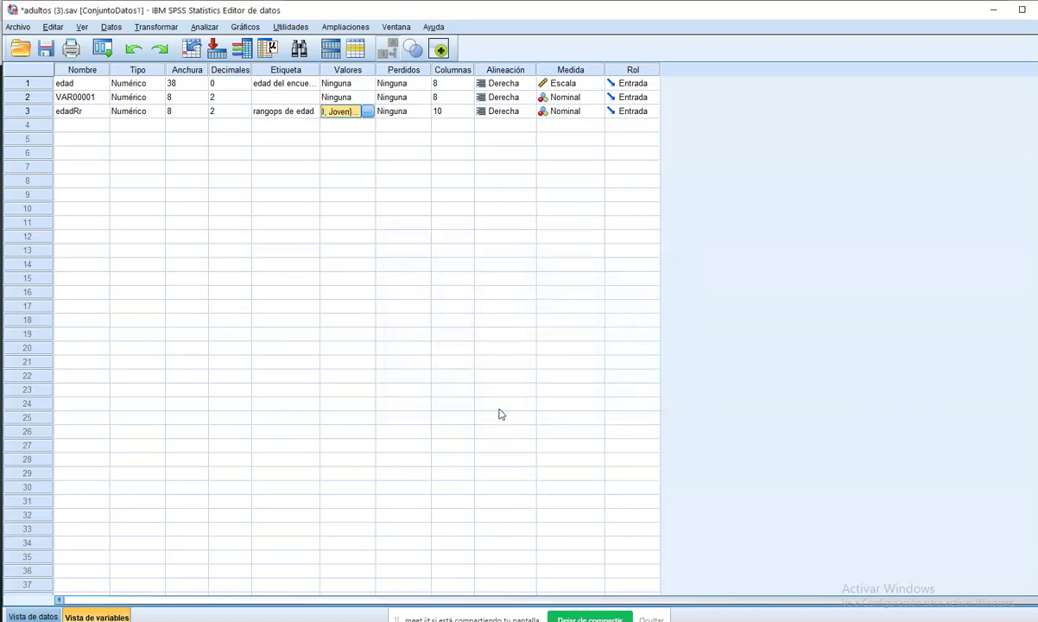
Check how the new edadRr value labels are displayed for the individual cases in the data view.
click(32, 617)
click(84, 617)
click(33, 617)
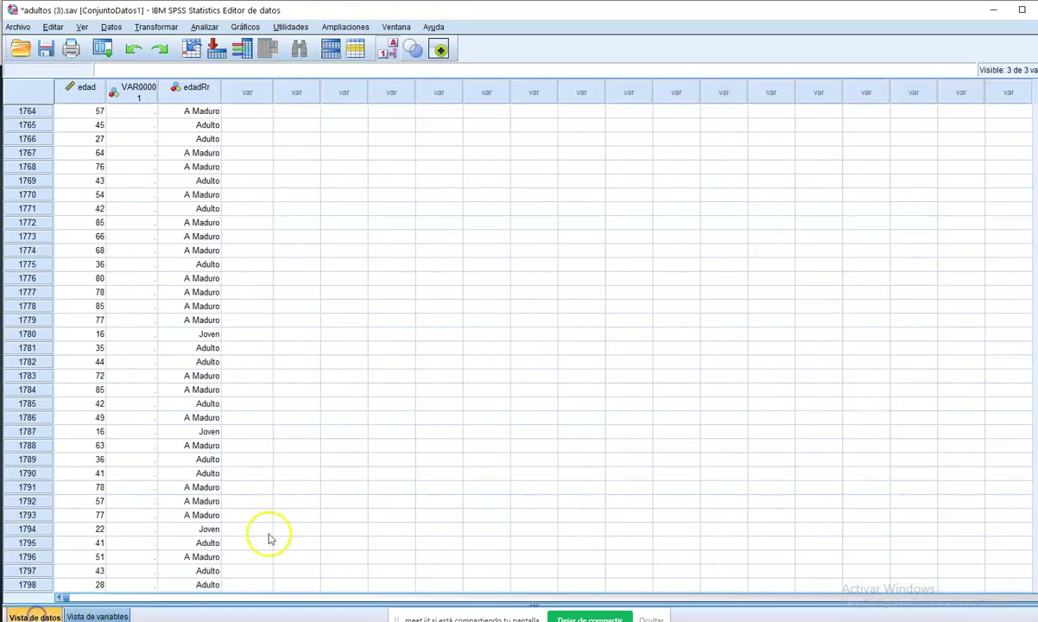
Return to the variable view and delete the unused variable VAR00001.
click(95, 615)
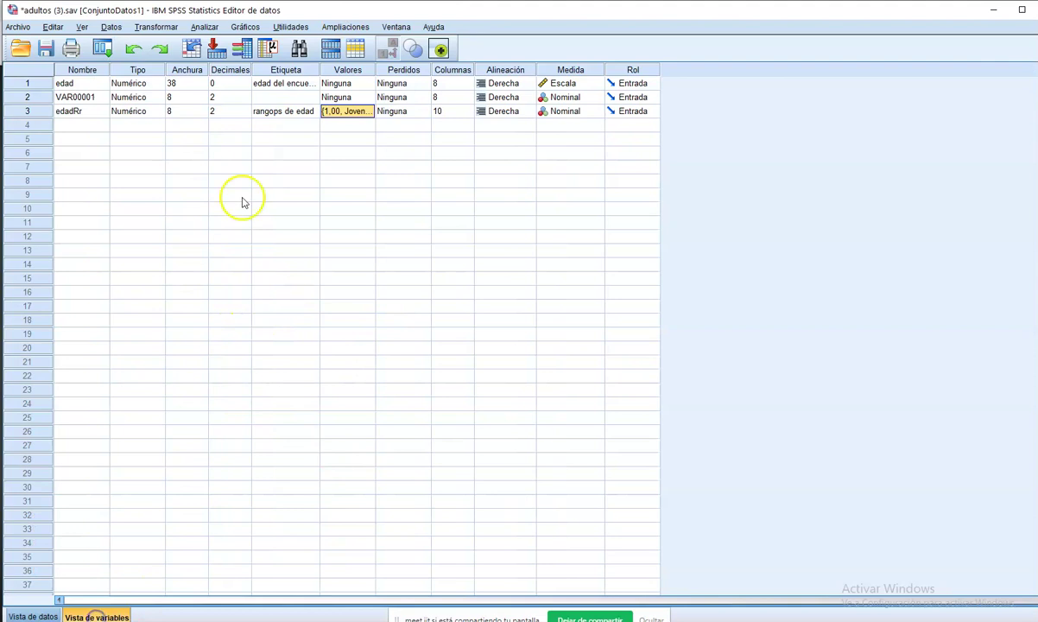
click(40, 97)
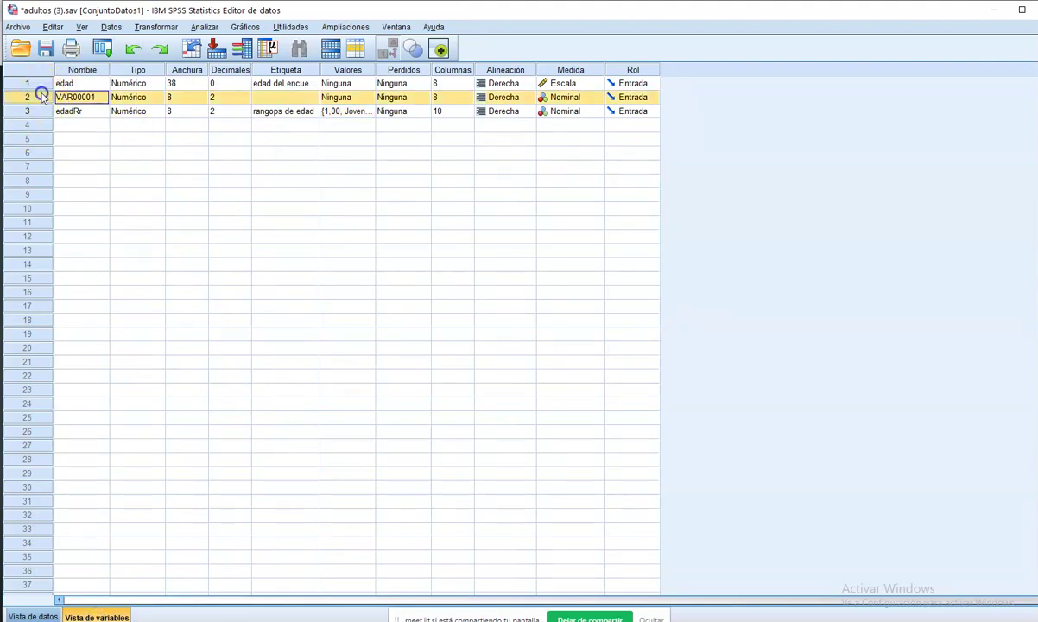
right_click(40, 97)
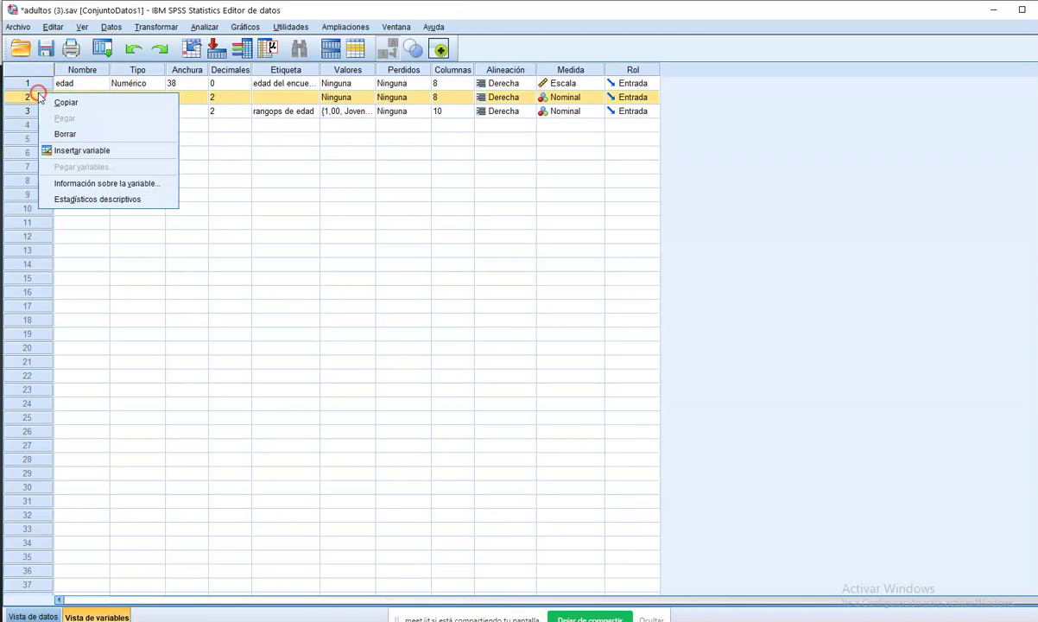
click(102, 134)
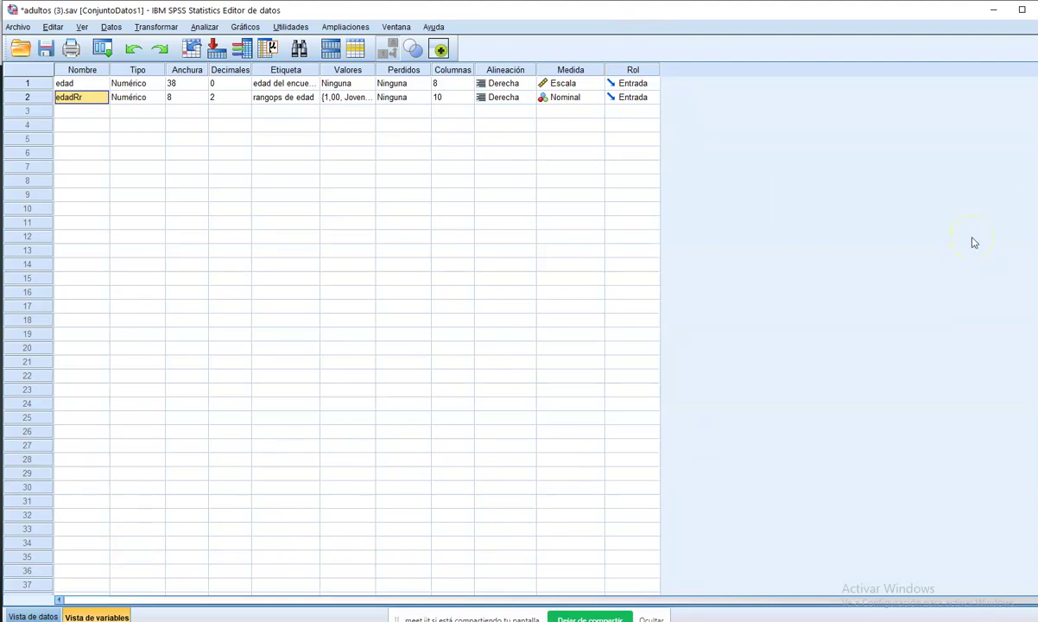
Switch to the Jitsi Meet call, open the meeting chat and send the reply "ok".
key(alt+Tab)
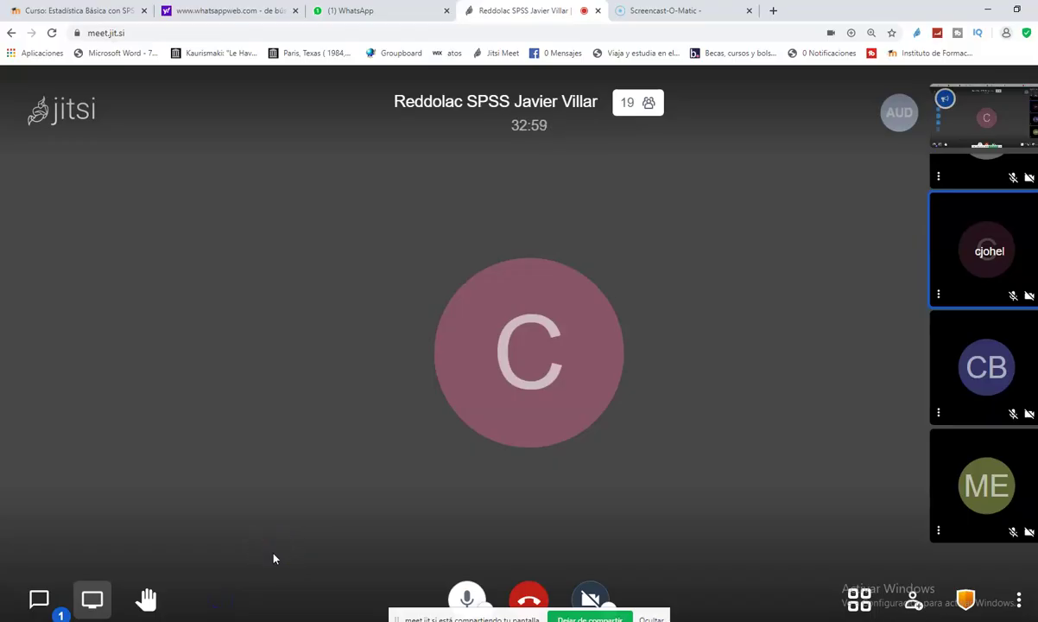
click(51, 606)
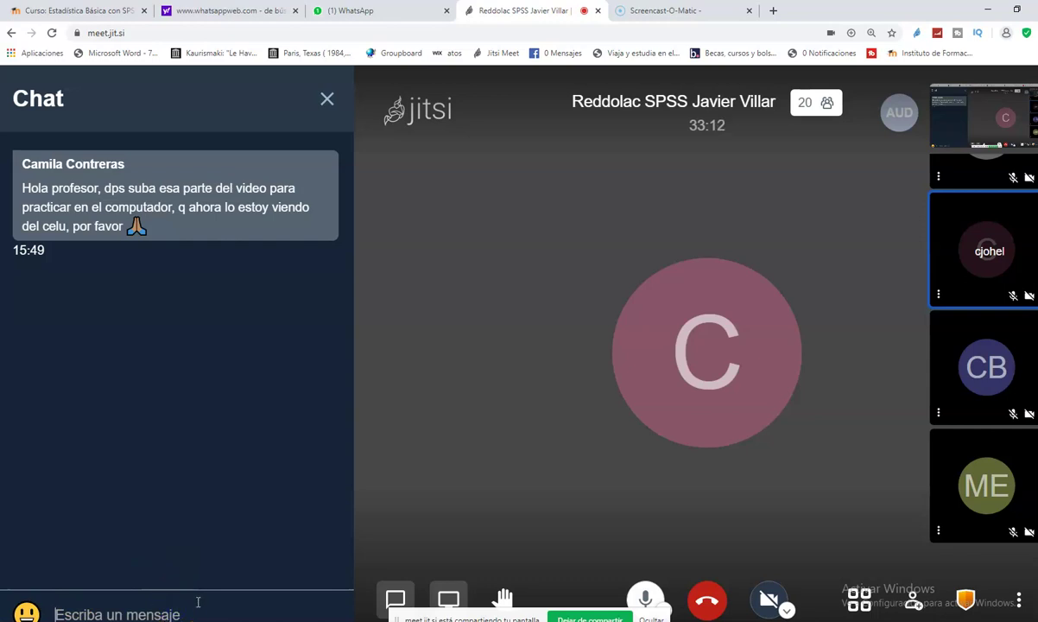
text(ok)
key(Return)
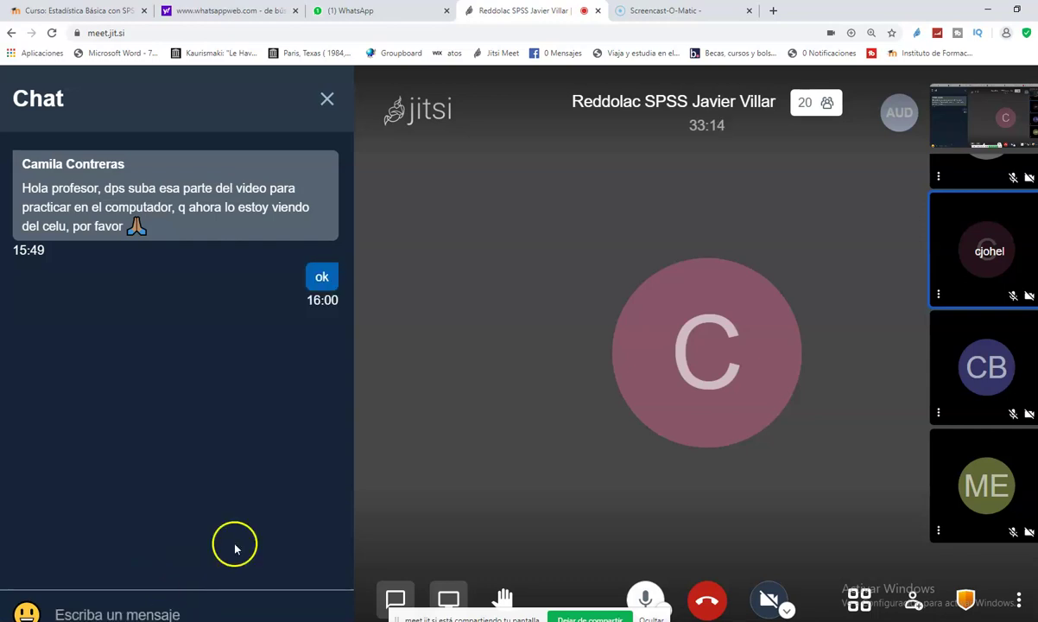